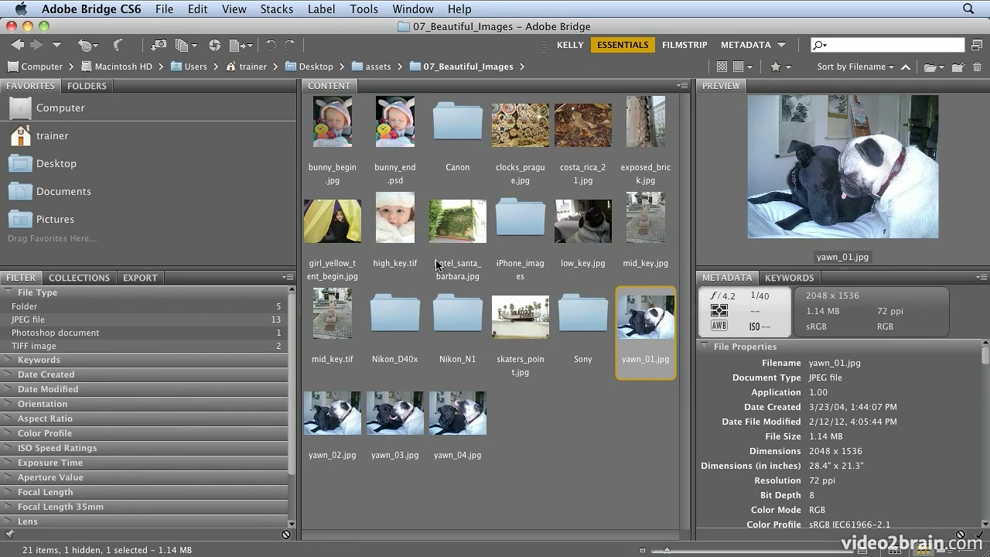
Step: Group Preview, Metadata and Keywords with the Filter panel, narrow that column, and expand the Content area across the remaining width
left_click_drag(300, 252, 215, 252)
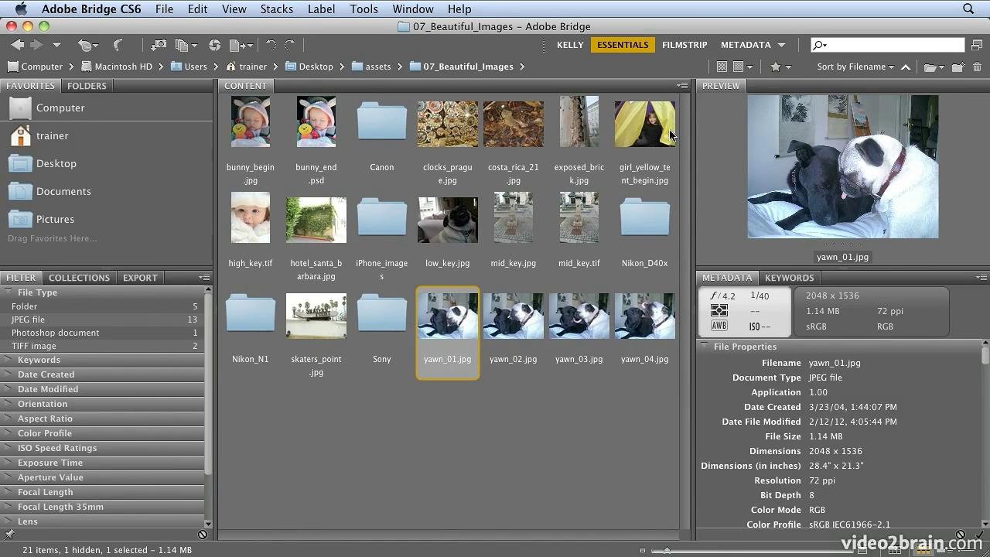
left_click_drag(721, 83, 139, 308)
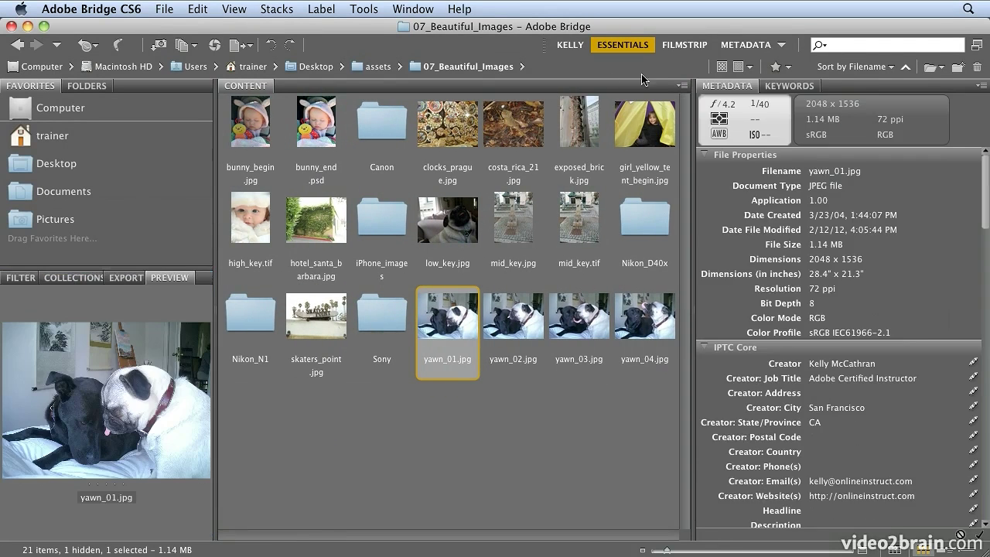
left_click_drag(169, 278, 165, 321)
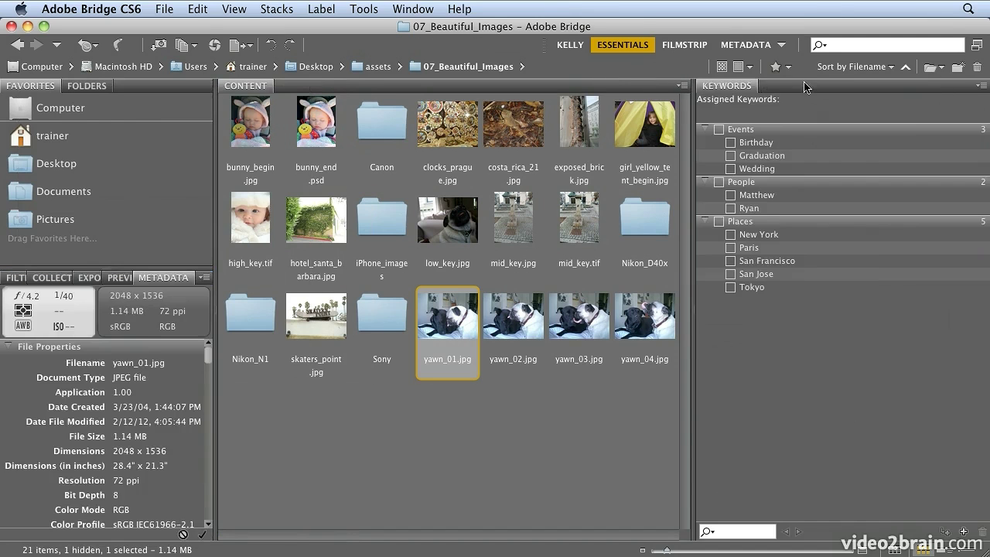
left_click_drag(756, 85, 210, 317)
left_click_drag(693, 250, 985, 251)
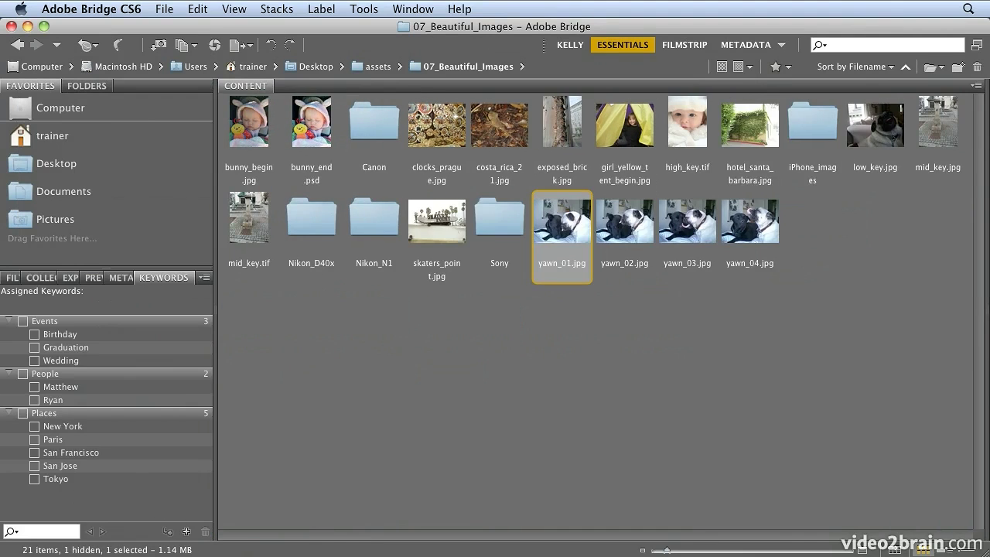
Step: Enlarge the content thumbnails and select yawn_01.jpg after trying a few other images
left_click_drag(667, 550, 691, 551)
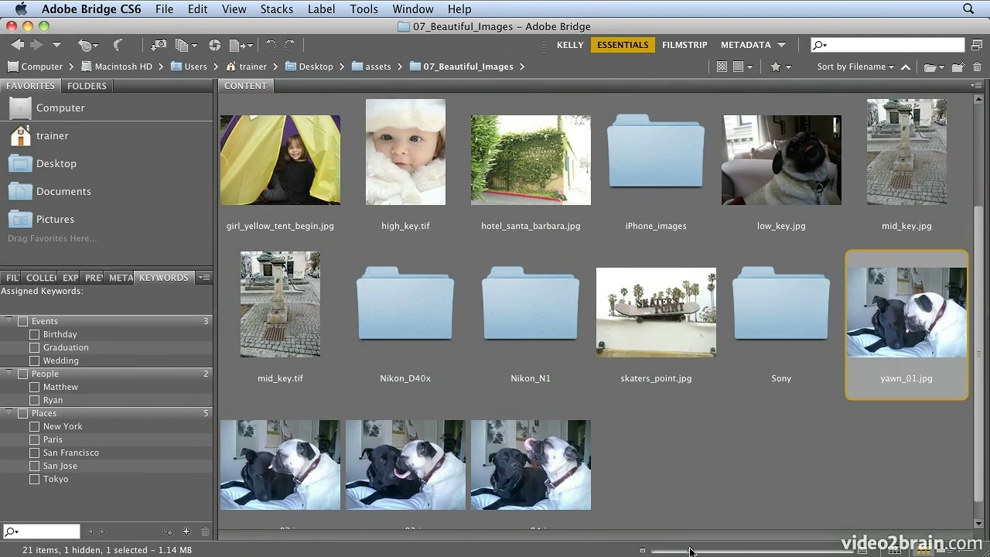
left_click(410, 162)
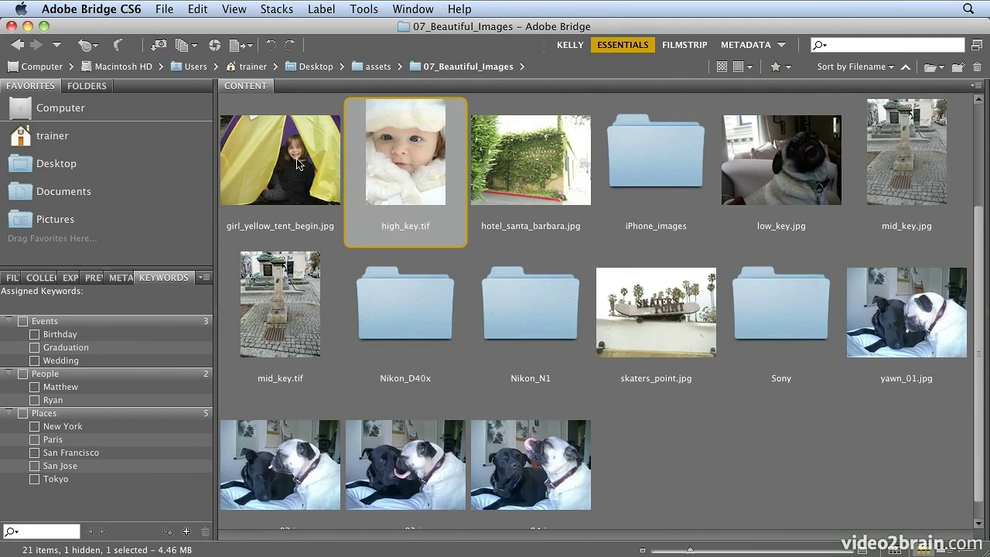
left_click(302, 166)
left_click(749, 185)
left_click(844, 326)
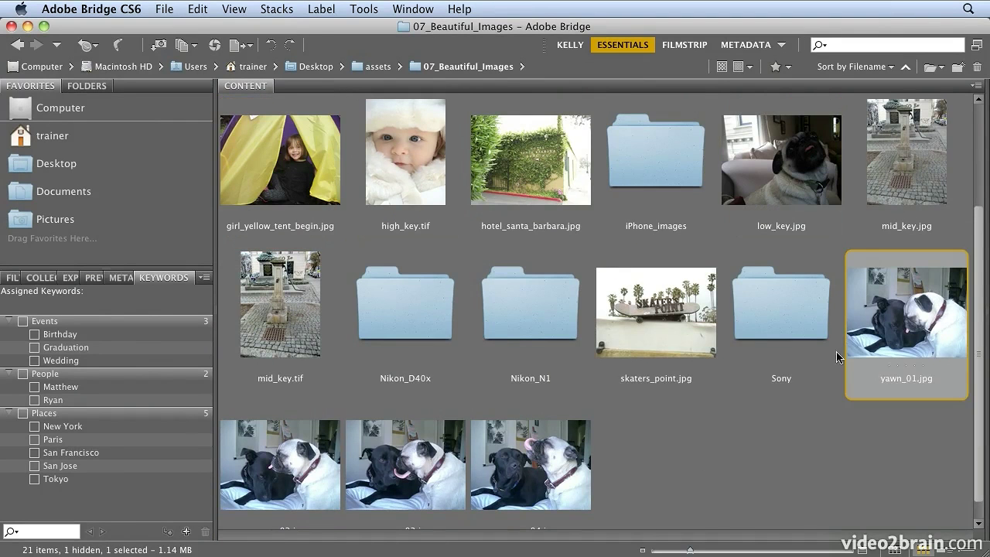
Step: Show the image preview, collapse Favorites, and widen the preview column to about half of the window
left_click(95, 278)
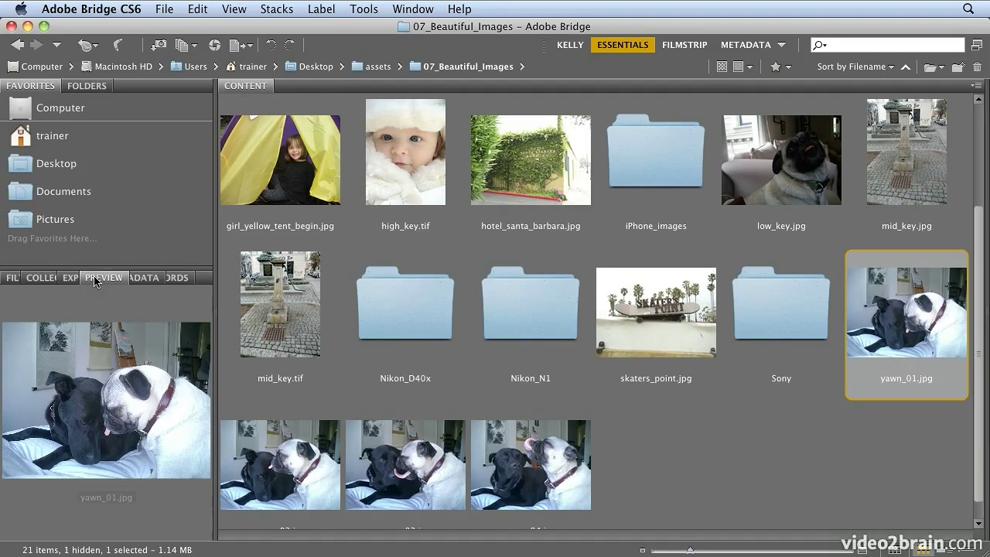
double_click(32, 89)
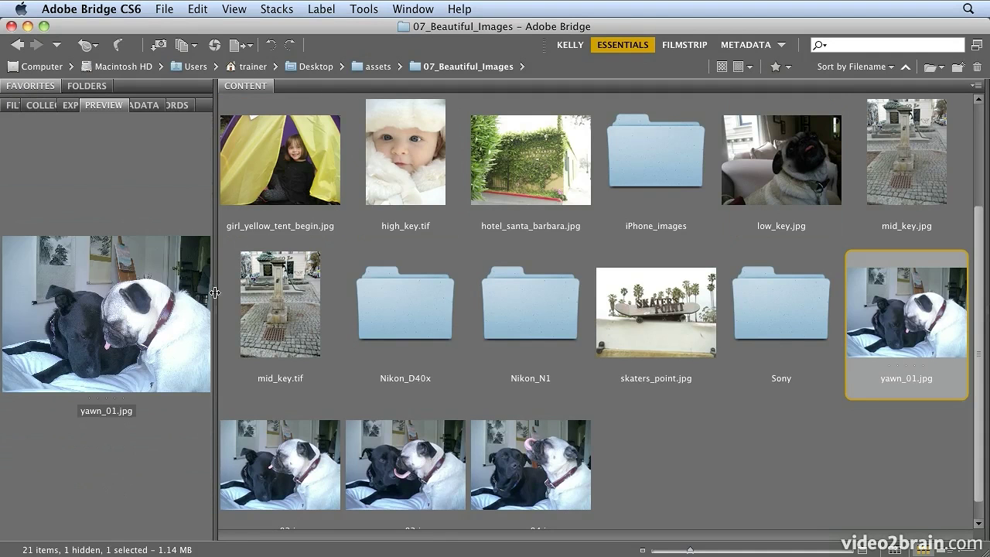
left_click_drag(213, 292, 485, 293)
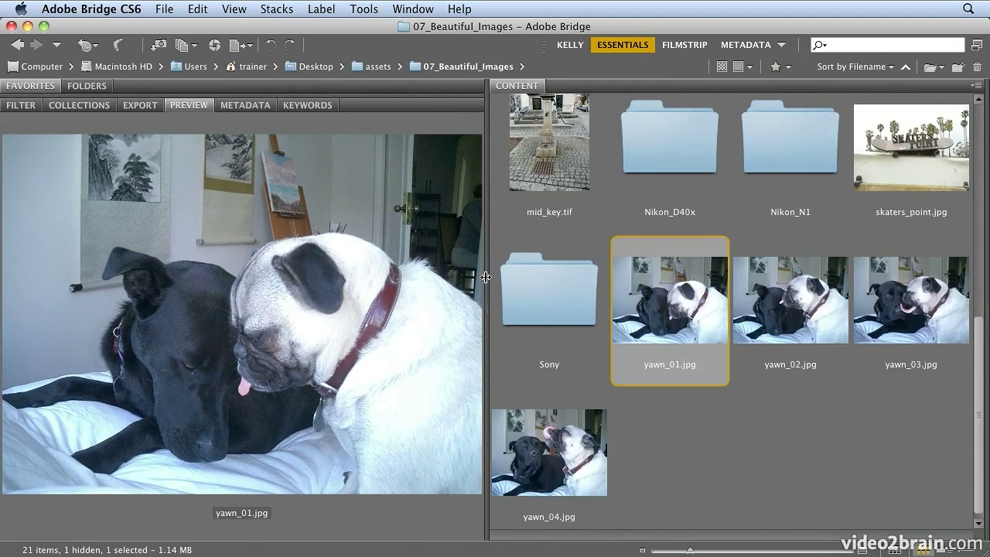
Step: View yawn_02.jpg, yawn_03.jpg and yawn_04.jpg one after another in the enlarged preview
left_click(813, 333)
left_click(932, 329)
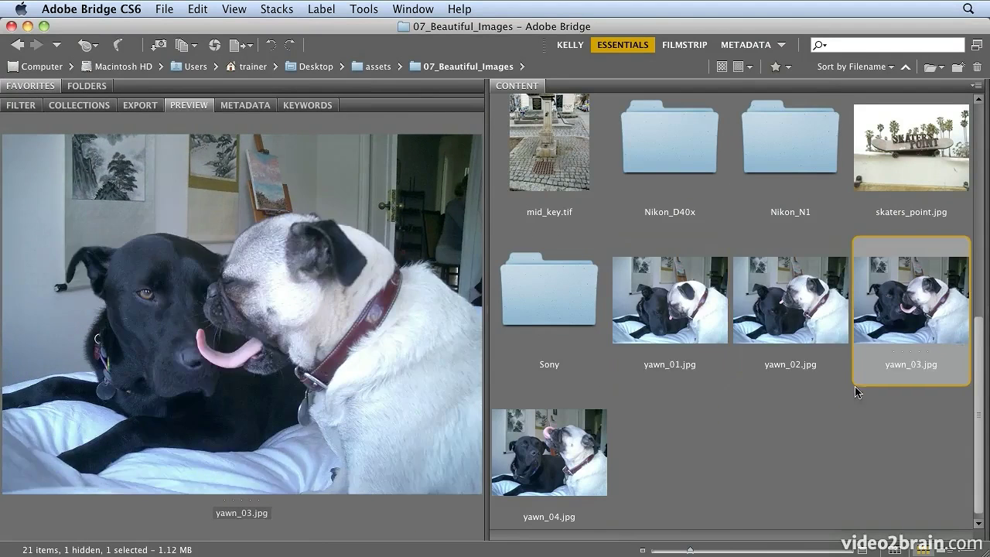
left_click(578, 450)
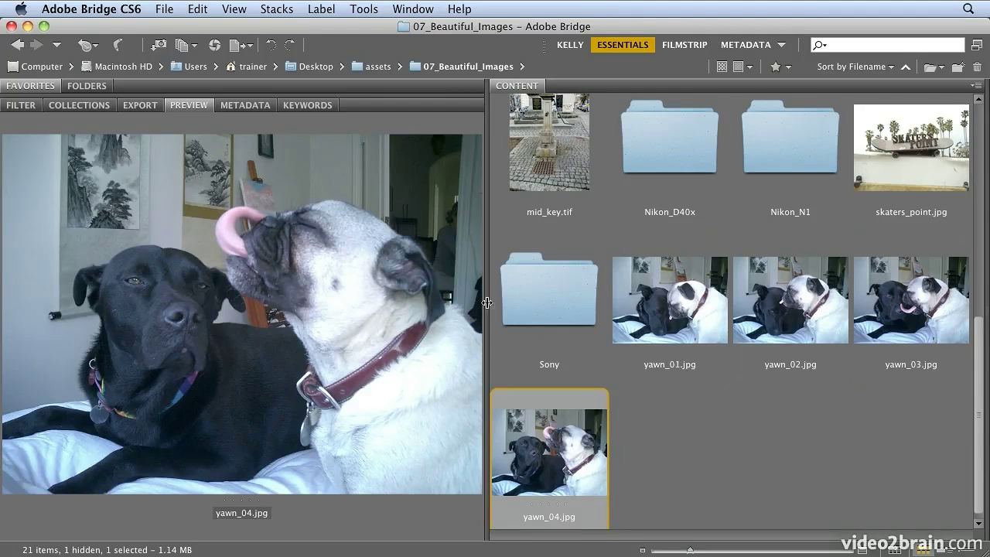
Step: Open yawn_01.jpg in Camera Raw and switch the editor to full screen
left_click(656, 328)
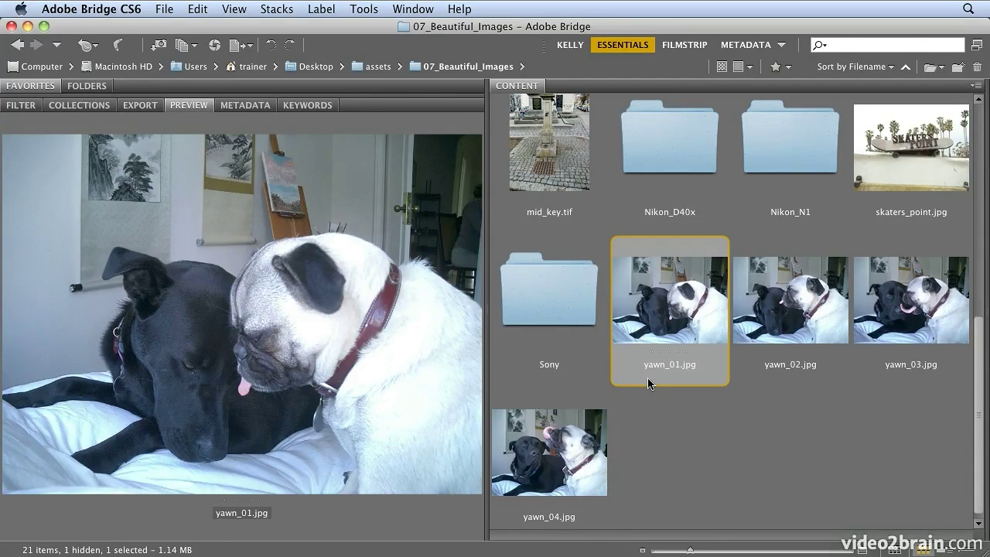
left_click(164, 9)
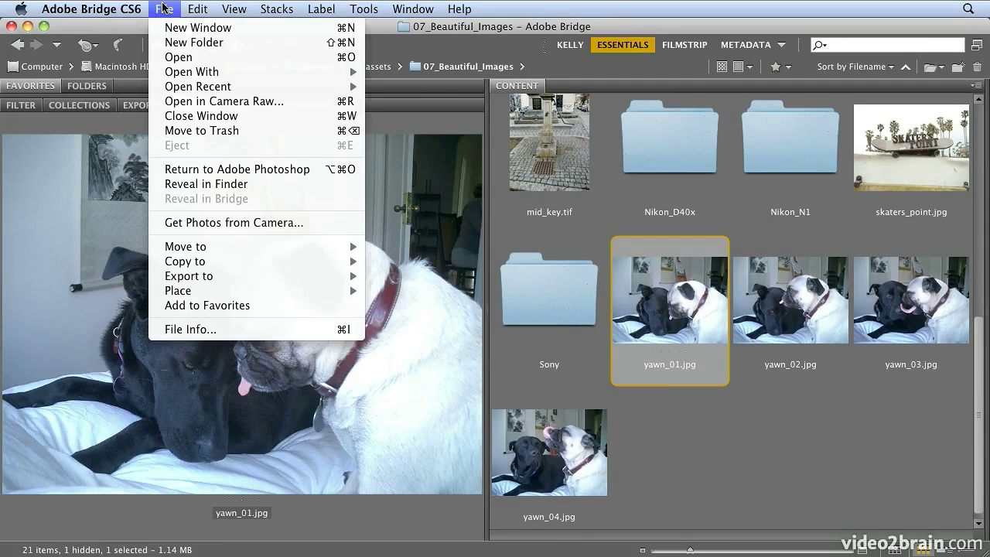
left_click(185, 103)
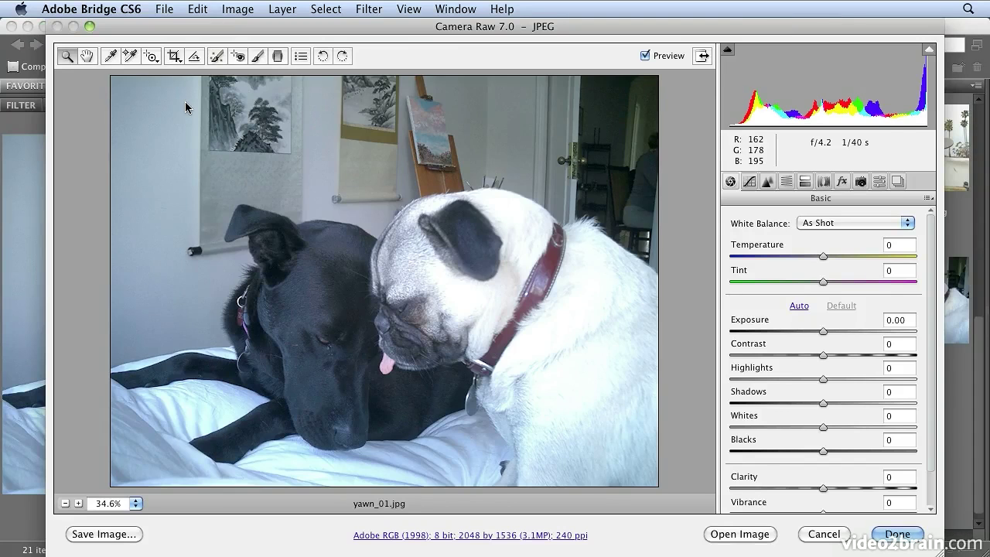
left_click(702, 57)
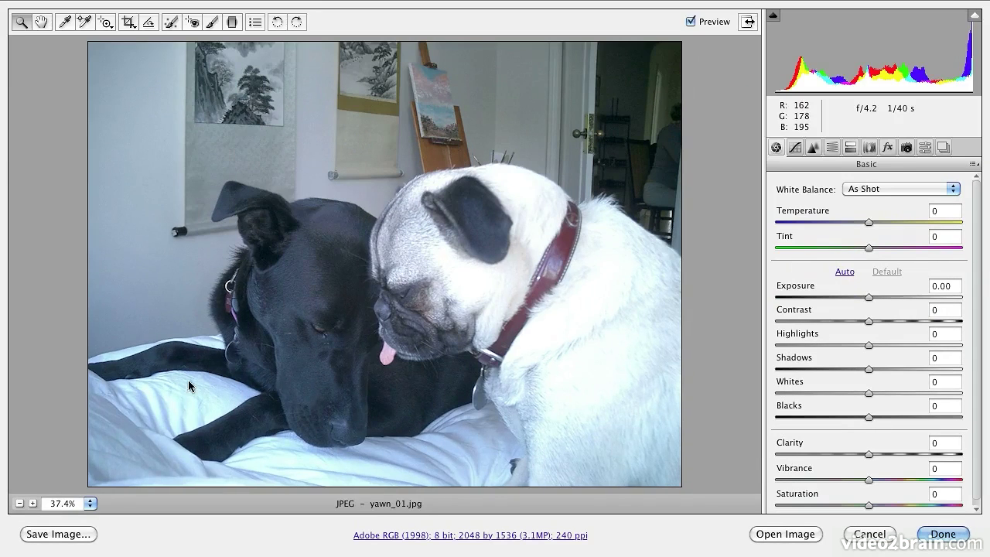
Step: Inspect the photo at 66.7% magnification and fit the whole image back in view
left_click(33, 289)
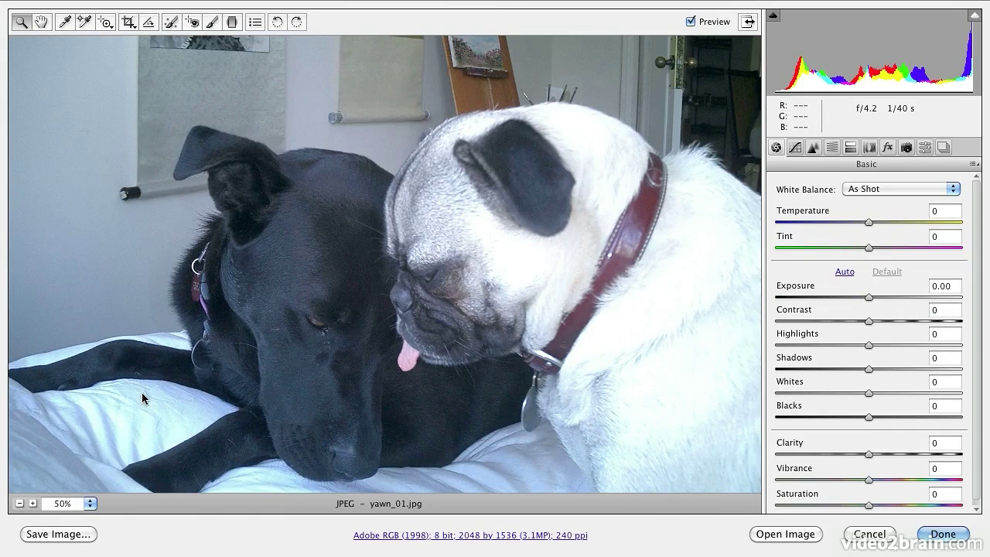
left_click(142, 397)
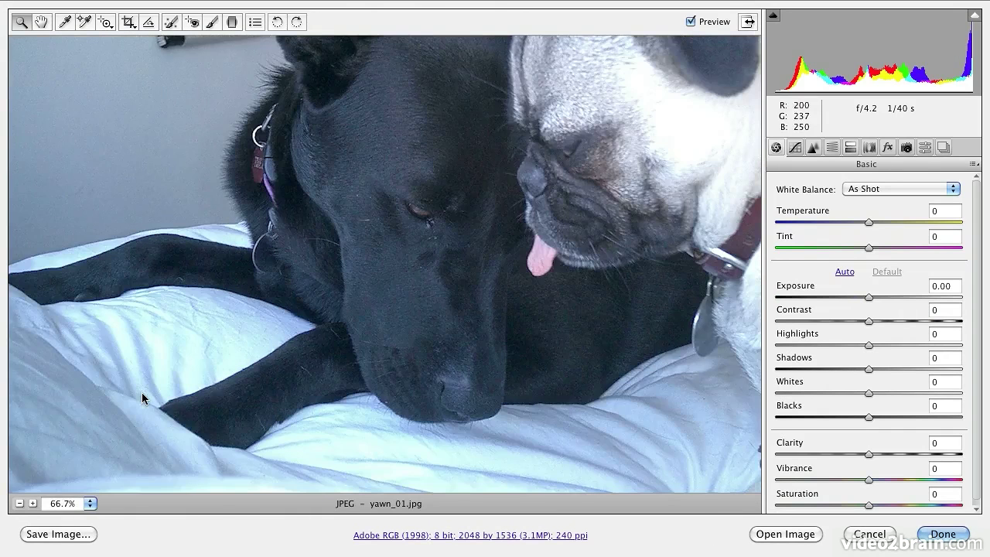
left_click(43, 22)
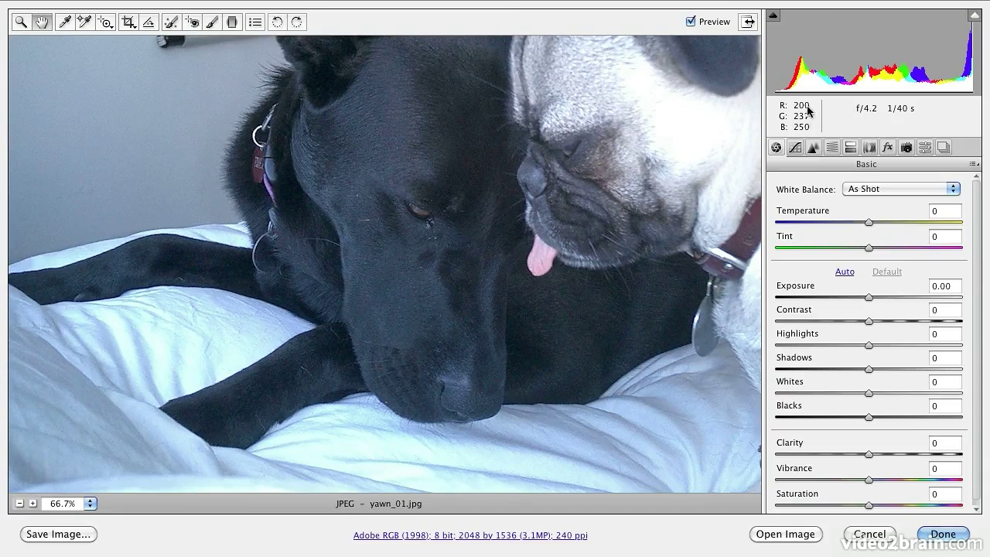
key("ctrl+0")
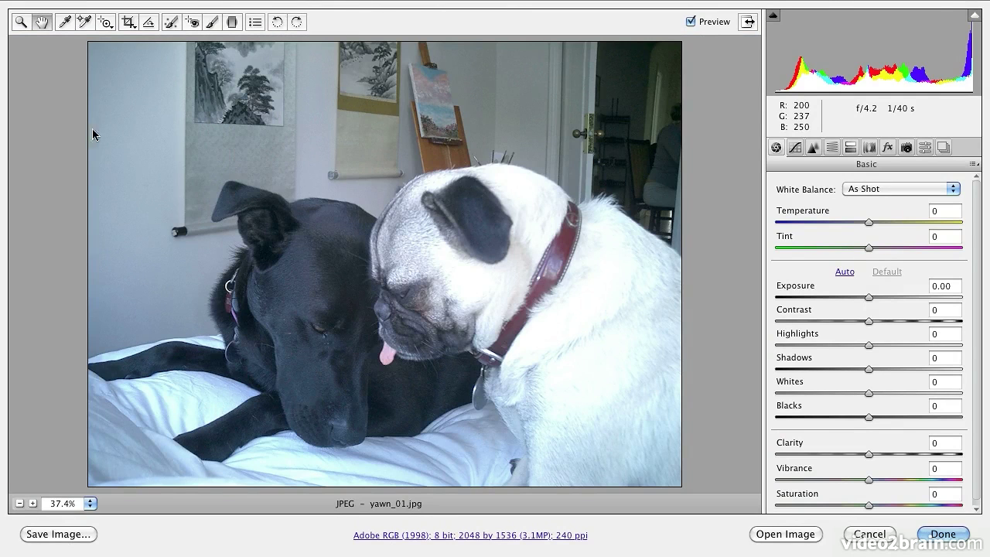
Step: Place three color samplers: on the black dog's forehead, on the white bedding beside its paw, and on the bedding near the pug
left_click(84, 23)
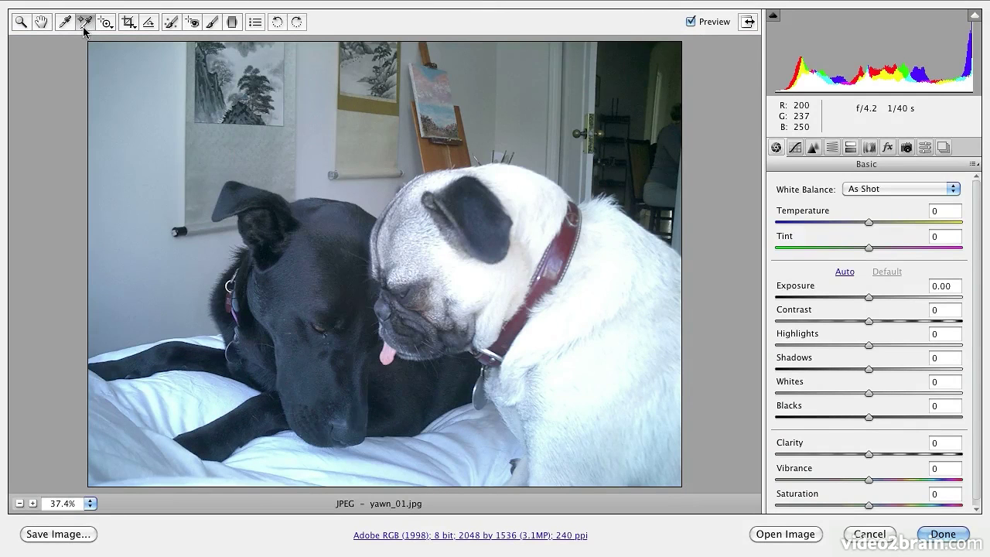
left_click(348, 283)
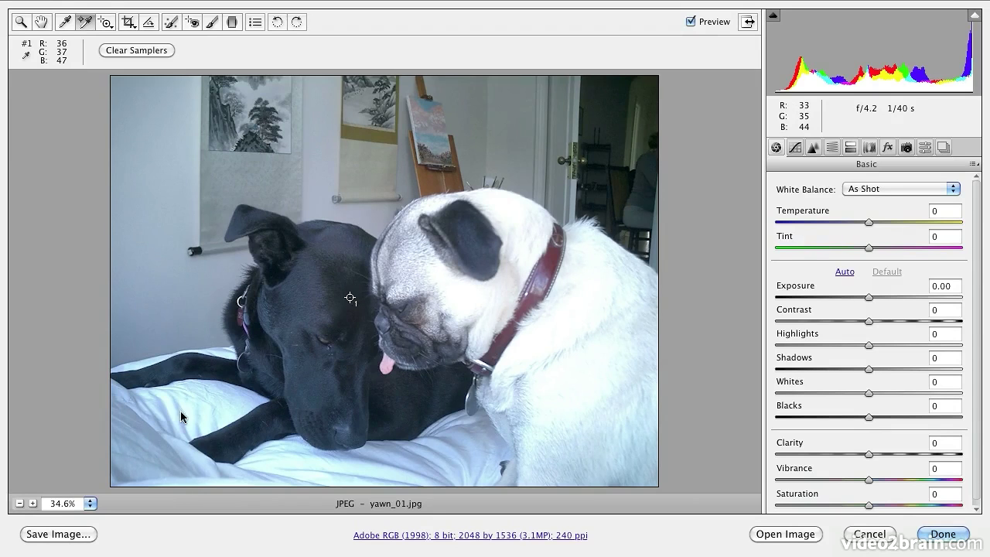
left_click(233, 399)
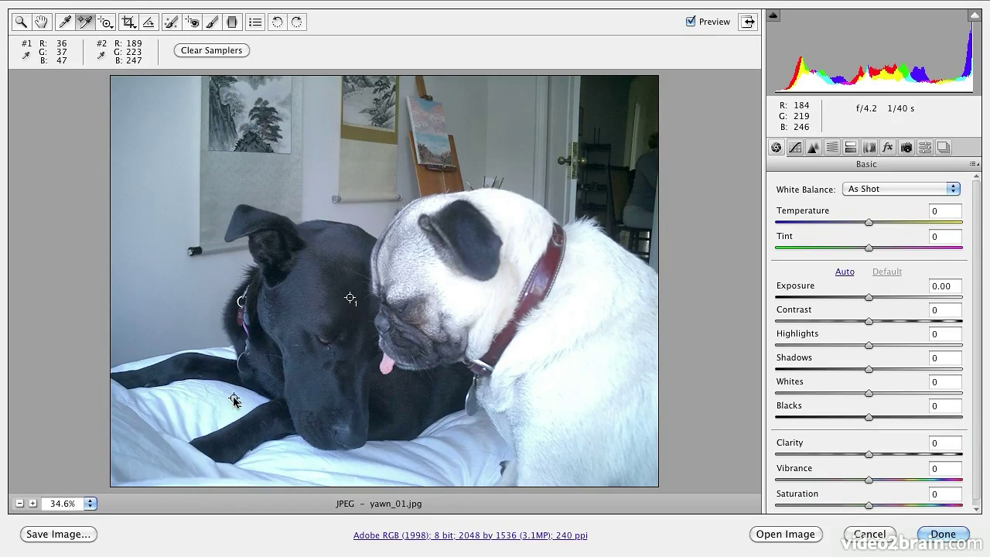
left_click(462, 439)
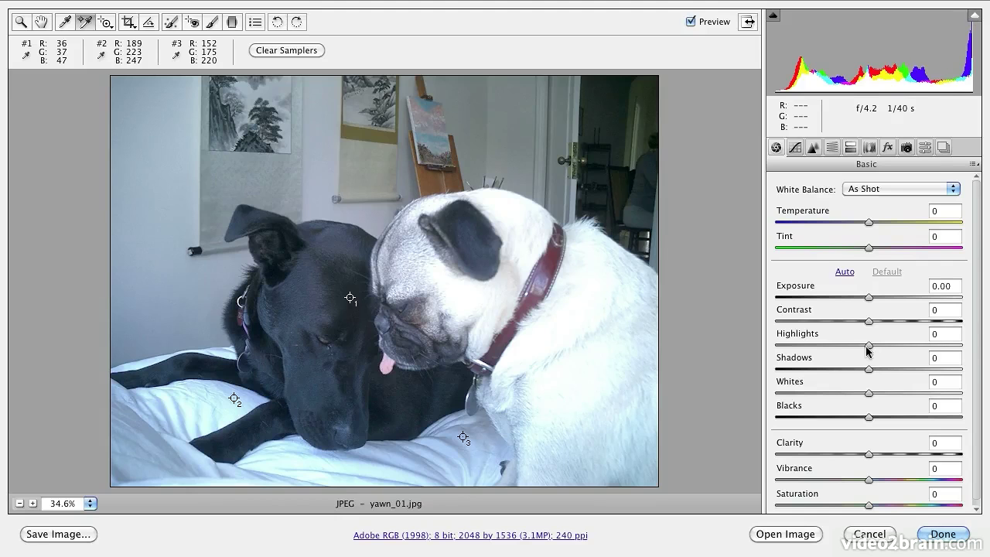
Step: Lower Highlights to -90 and warm the white balance to a Temperature of +35
left_click_drag(868, 347, 774, 349)
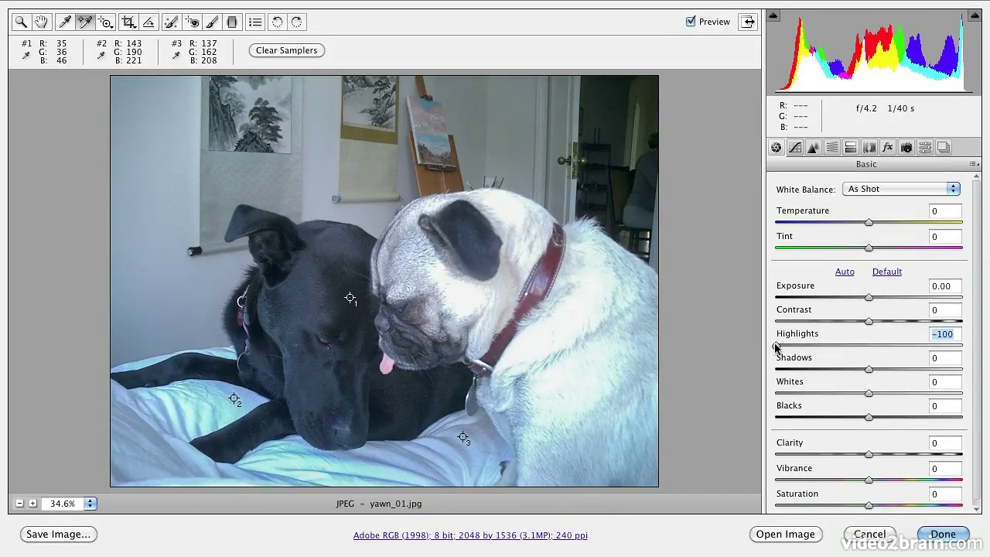
mouse_move(776, 347)
left_mouse_down()
mouse_move(780, 356)
mouse_move(961, 353)
mouse_move(785, 358)
left_mouse_up()
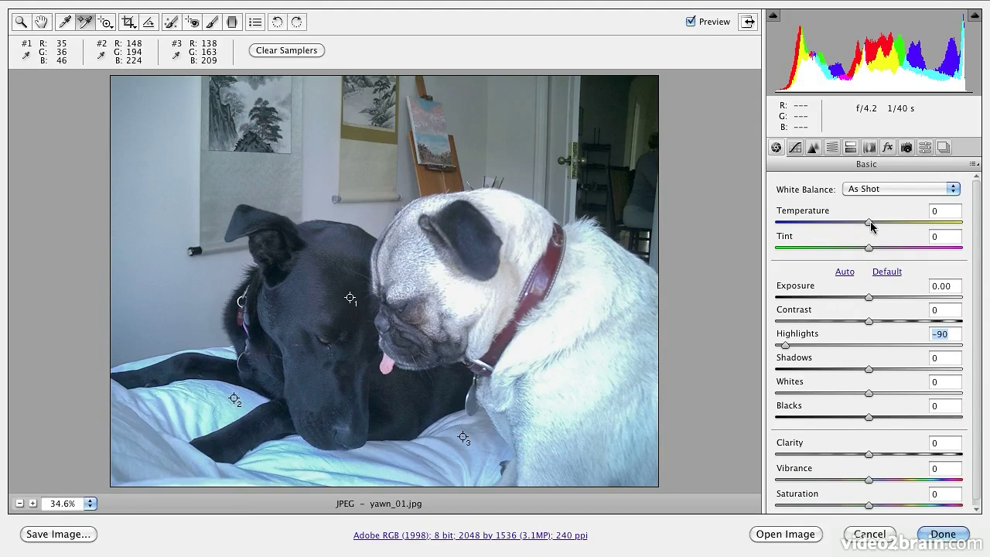
left_click_drag(871, 223, 896, 224)
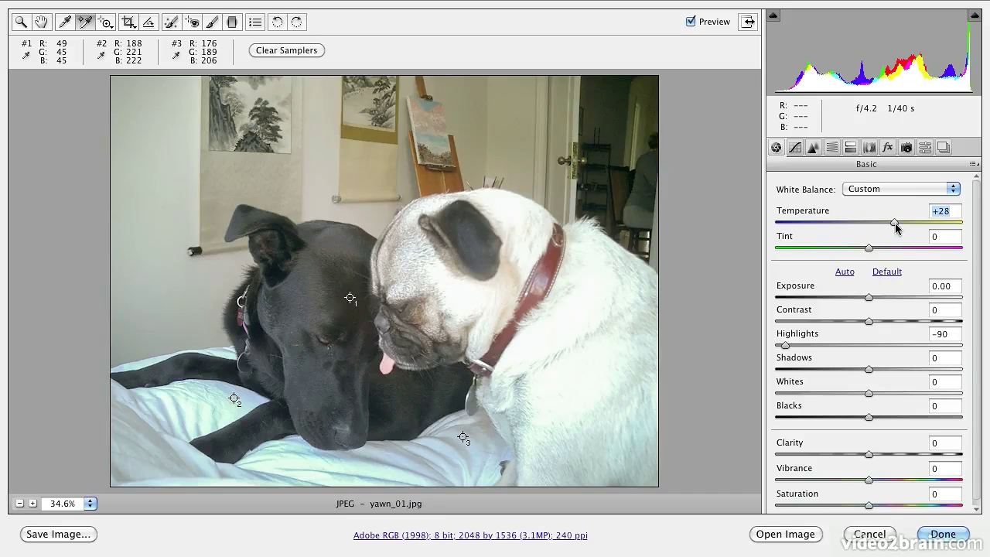
left_click_drag(897, 226, 906, 228)
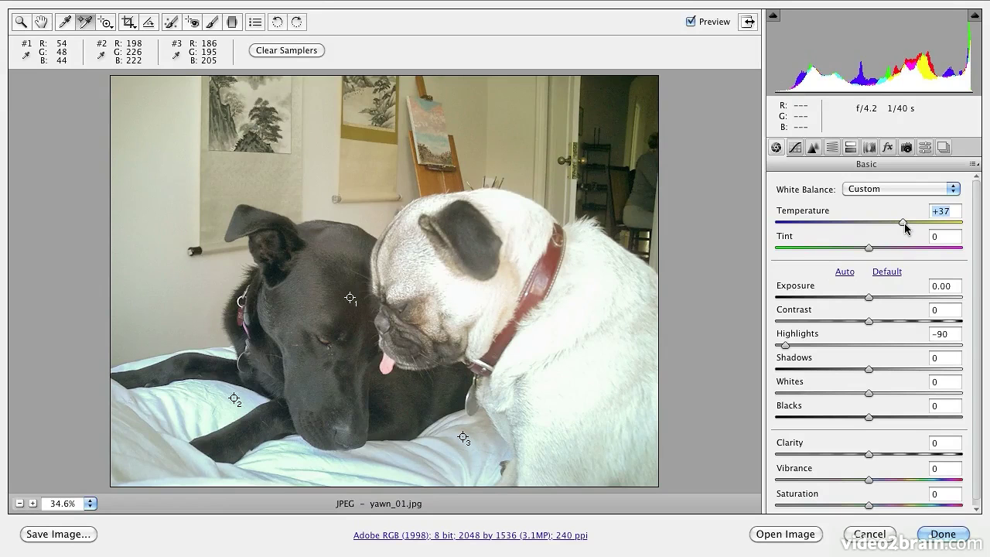
mouse_move(906, 226)
left_mouse_down()
mouse_move(887, 225)
mouse_move(922, 226)
mouse_move(909, 228)
left_mouse_up()
key("Down")
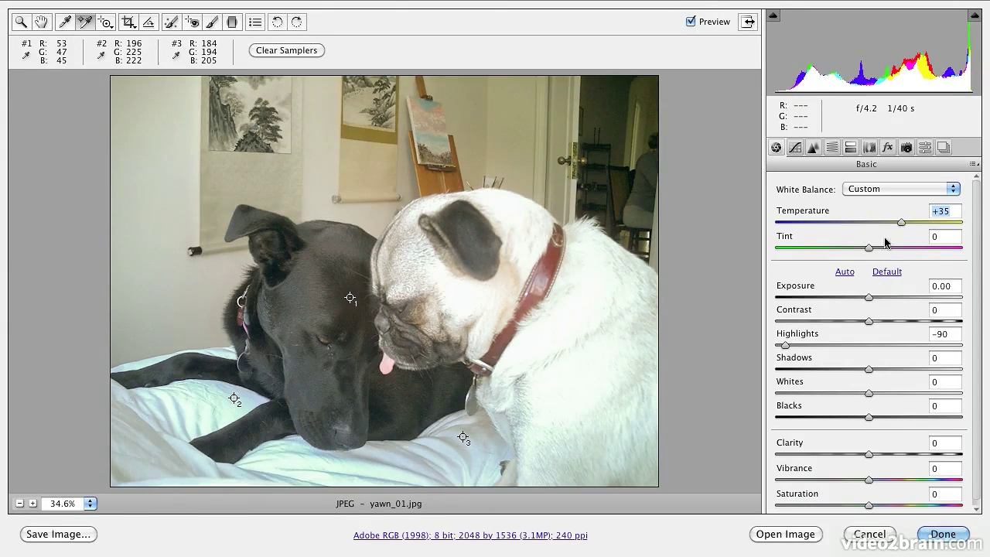
Step: Set Exposure to -0.15 and Shadows to +17, checking the black dog's fur at 66.7% magnification
mouse_move(869, 298)
left_mouse_down()
mouse_move(901, 302)
mouse_move(855, 301)
mouse_move(868, 301)
left_mouse_up()
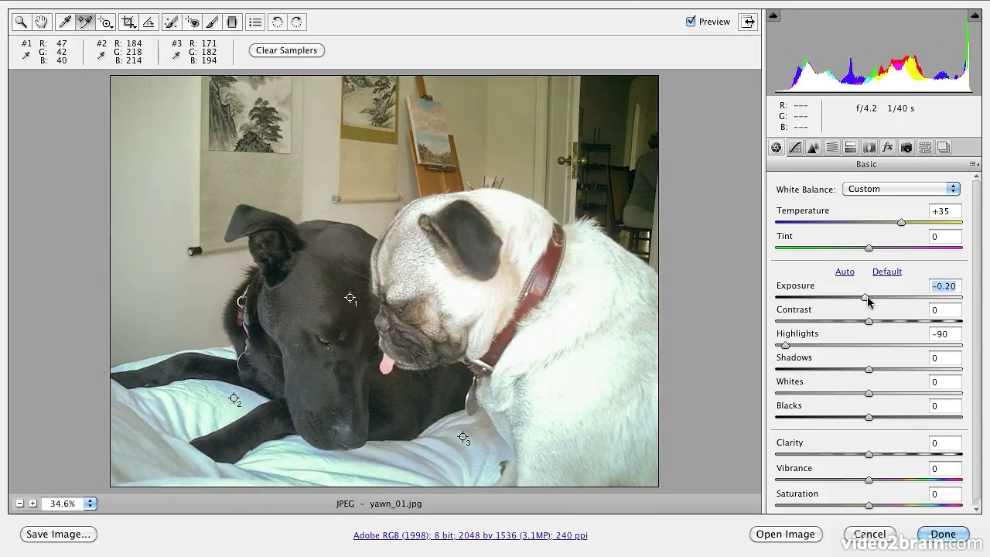
left_click_drag(867, 370, 821, 373)
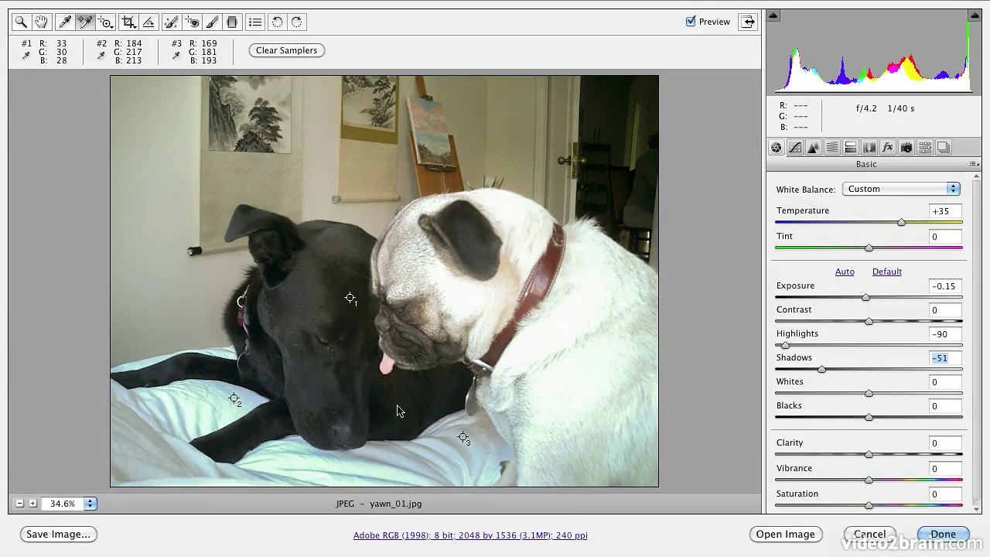
left_click_drag(823, 375, 903, 380)
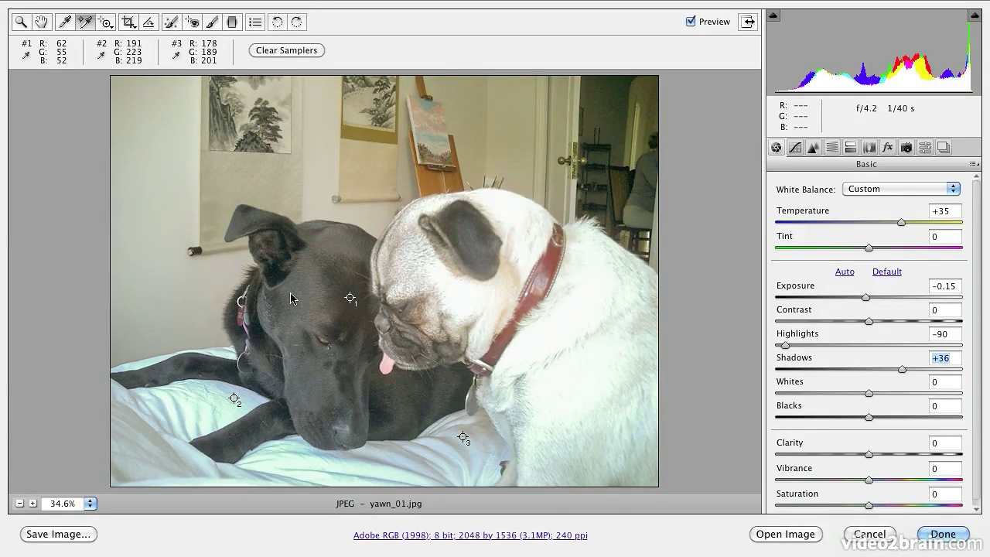
left_click(33, 504)
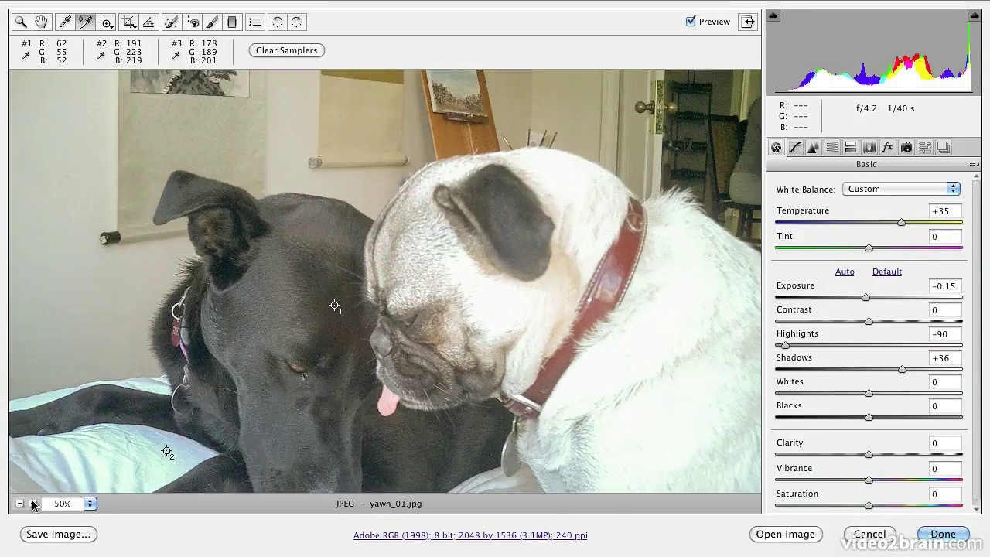
left_click(33, 503)
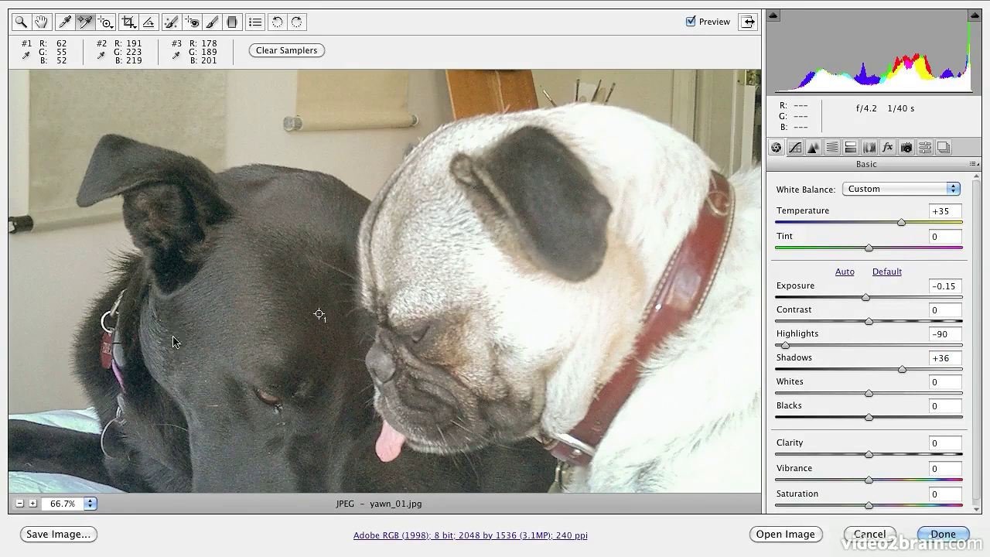
mouse_move(902, 371)
left_mouse_down()
mouse_move(800, 371)
mouse_move(887, 373)
left_mouse_up()
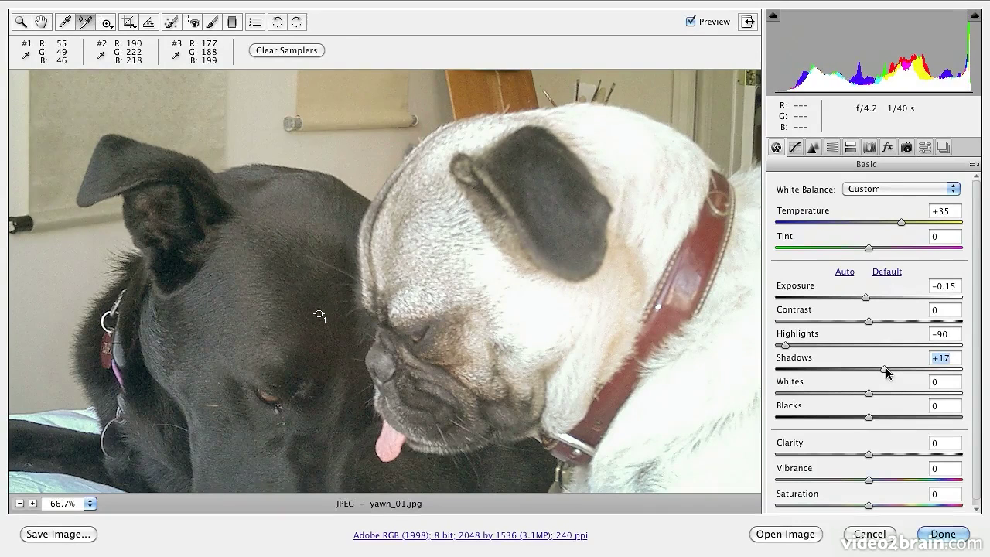
Step: Set Shadows to +33 and Blacks to -72, with the whole photo in view
left_click_drag(869, 418, 824, 419)
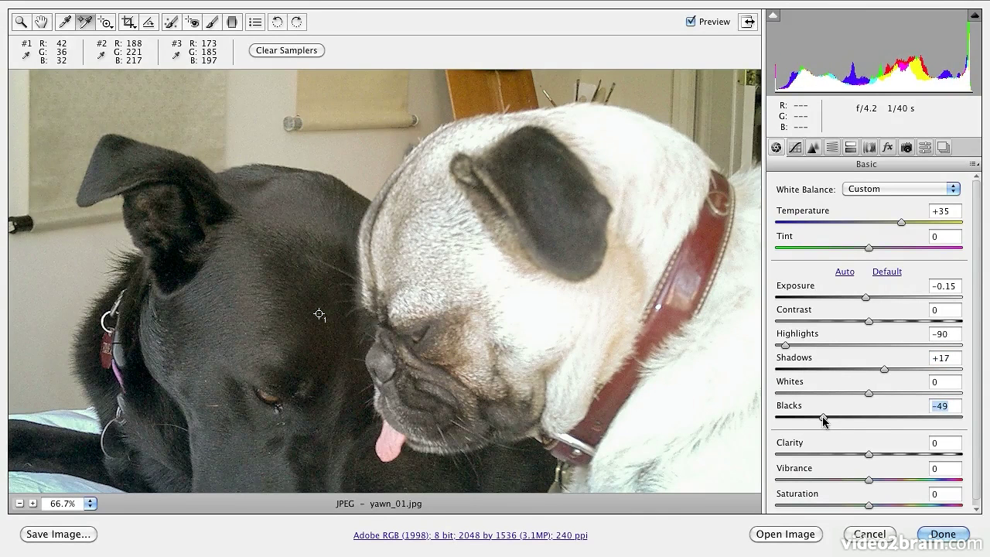
left_click(20, 504)
left_click(19, 503)
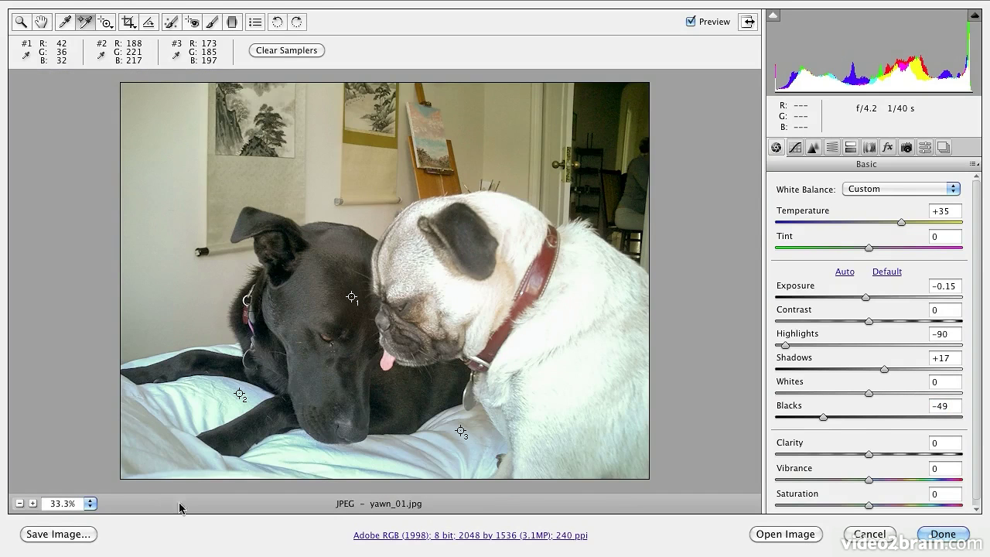
mouse_move(888, 373)
left_mouse_down()
mouse_move(812, 375)
mouse_move(903, 378)
left_mouse_up()
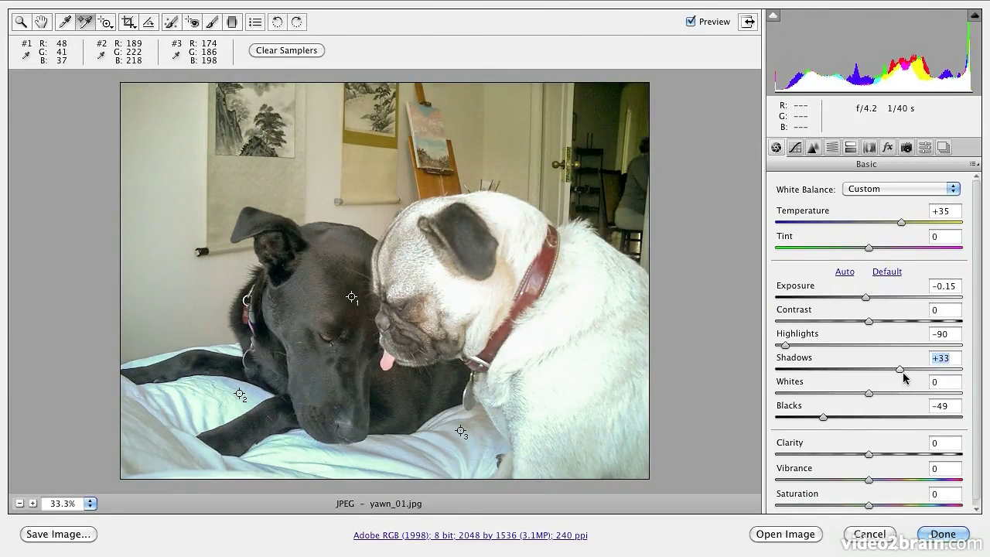
left_click_drag(826, 418, 801, 424)
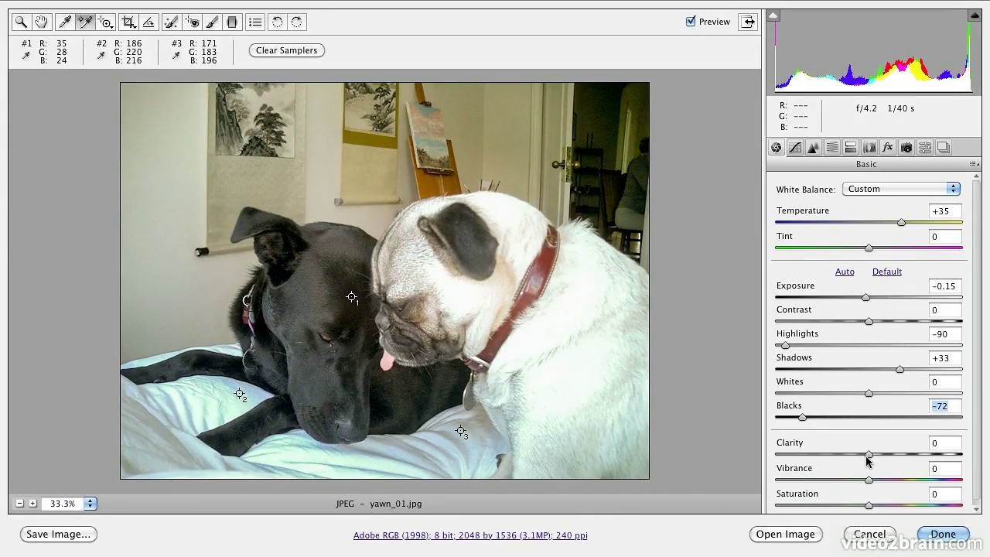
Step: Try a Clarity of +25 and inspect both dogs' faces and fur at 100% magnification
left_click_drag(869, 460, 893, 460)
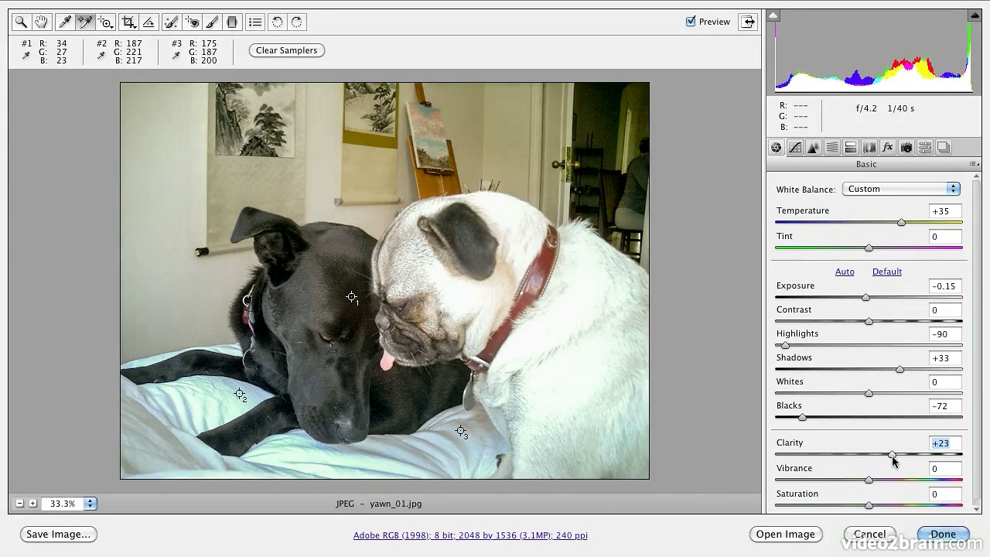
left_click(33, 504)
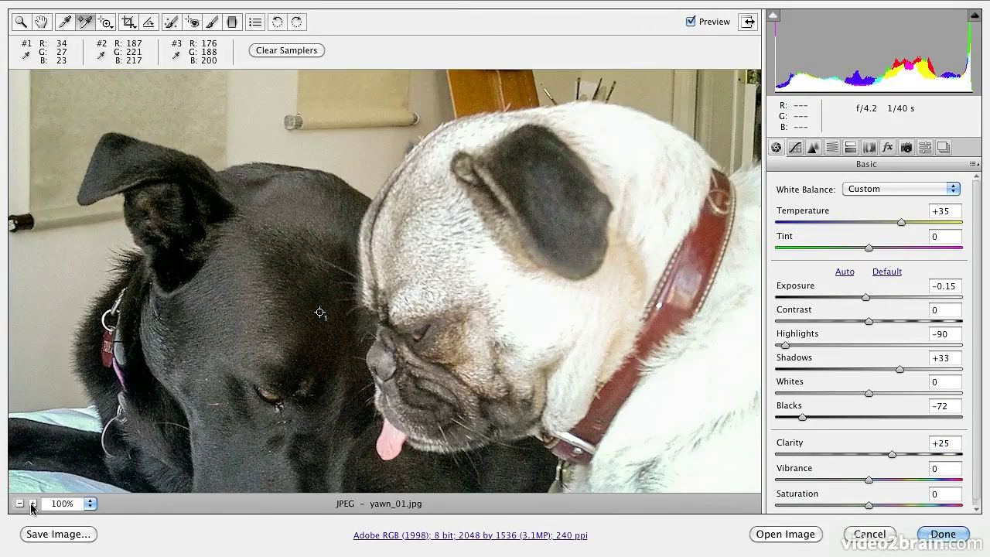
scroll(349, 407, "down", 2)
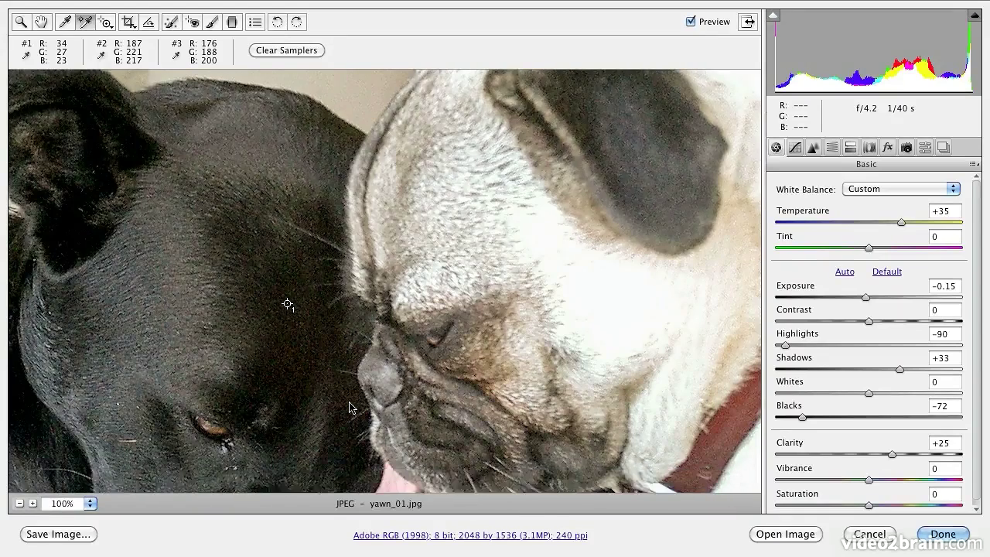
scroll(349, 407, "down", 5)
scroll(349, 408, "up", 1)
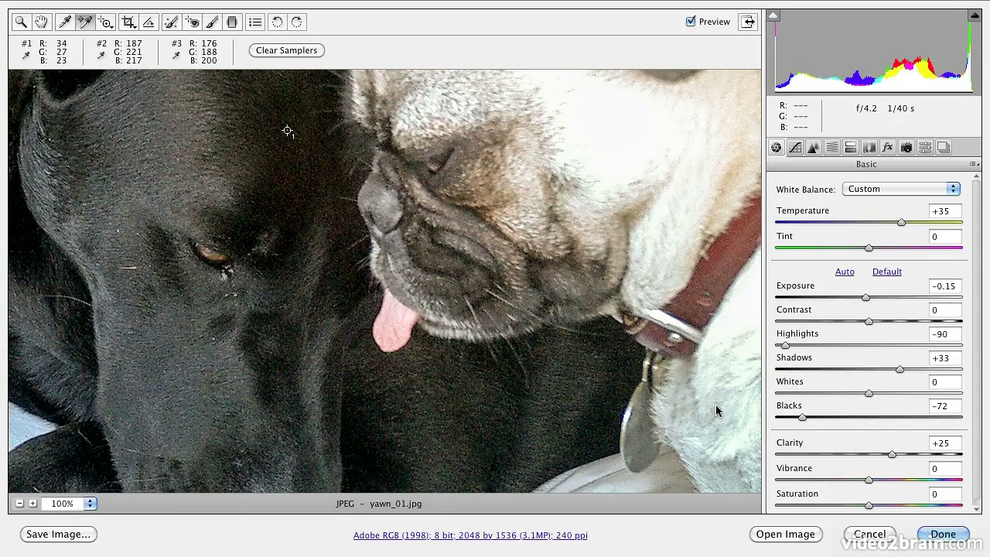
Step: Try a Clarity of -33 and reset Clarity to 0
left_click_drag(894, 459, 840, 459)
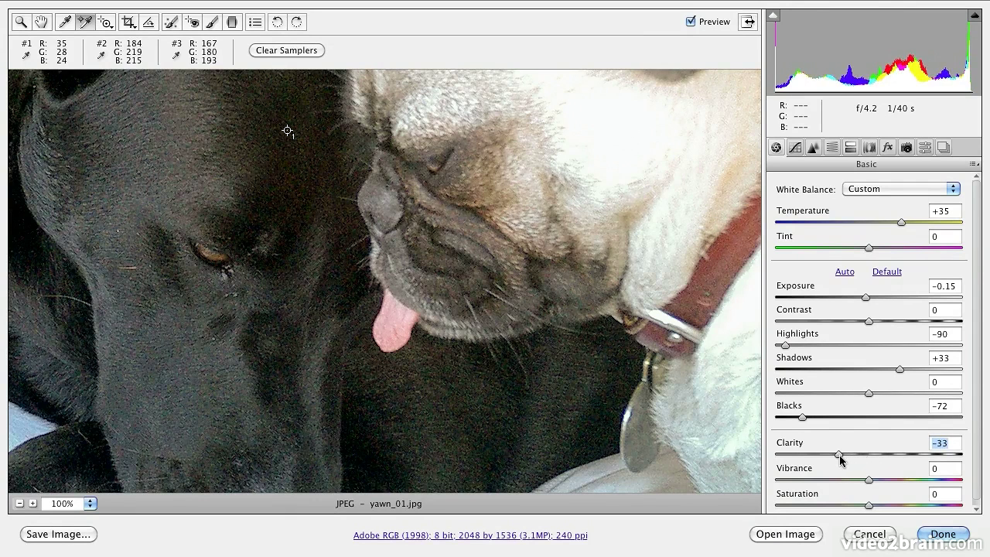
double_click(839, 455)
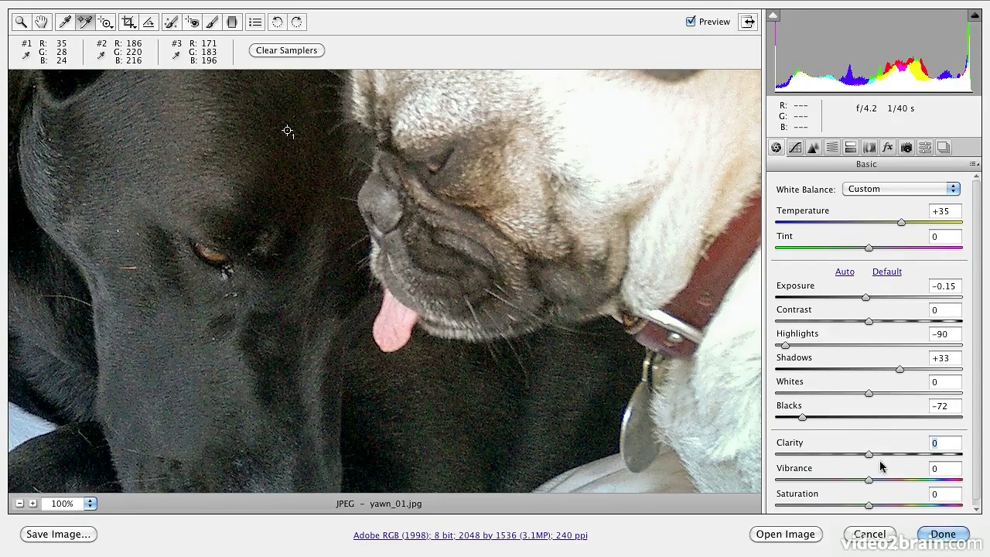
mouse_move(870, 455)
left_mouse_down()
mouse_move(880, 458)
mouse_move(869, 456)
left_mouse_up()
left_click(19, 505)
left_click(19, 505)
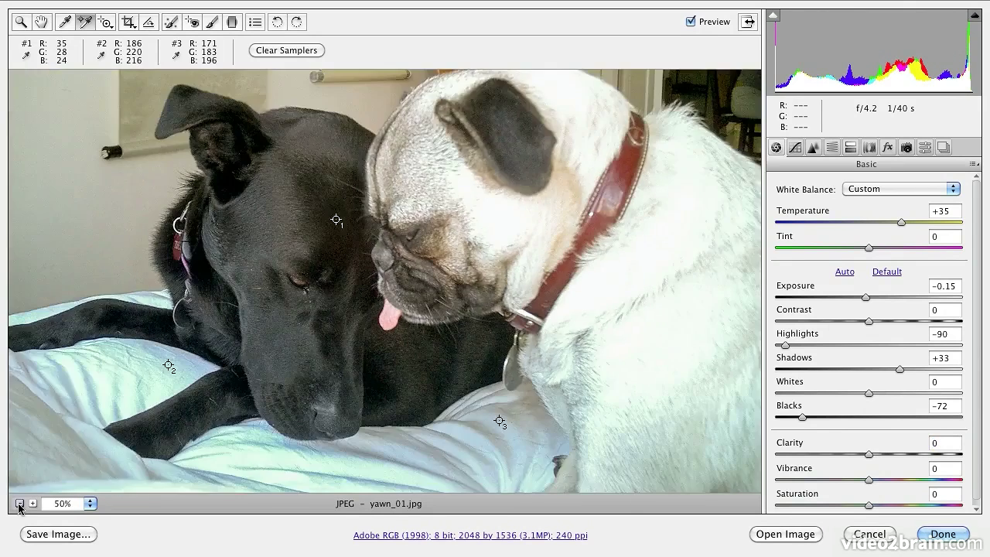
left_click(19, 504)
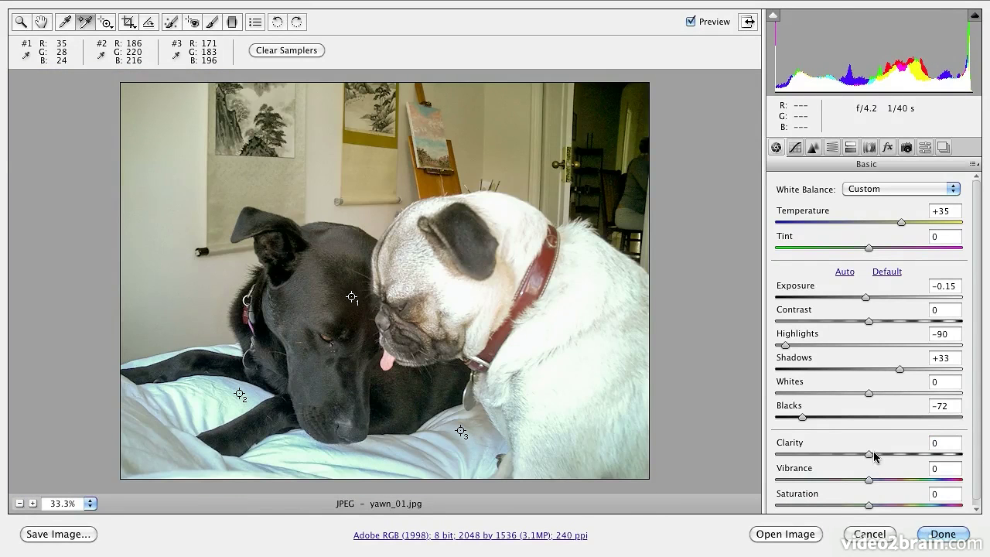
Step: Set Vibrance to +42, compare the result with the uncorrected photo, and finish the Camera Raw edits
left_click_drag(871, 479, 924, 480)
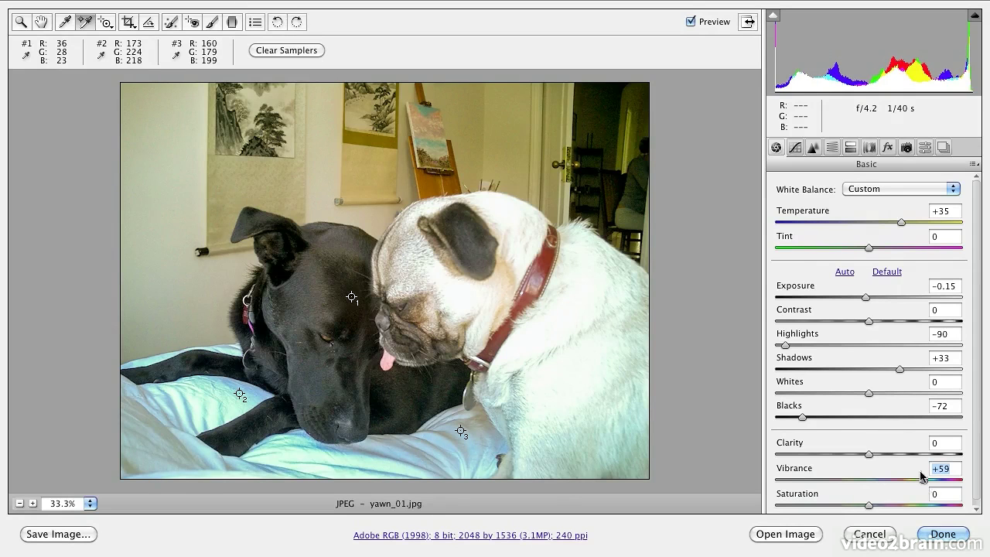
mouse_move(924, 480)
left_mouse_down()
mouse_move(797, 483)
mouse_move(908, 480)
left_mouse_up()
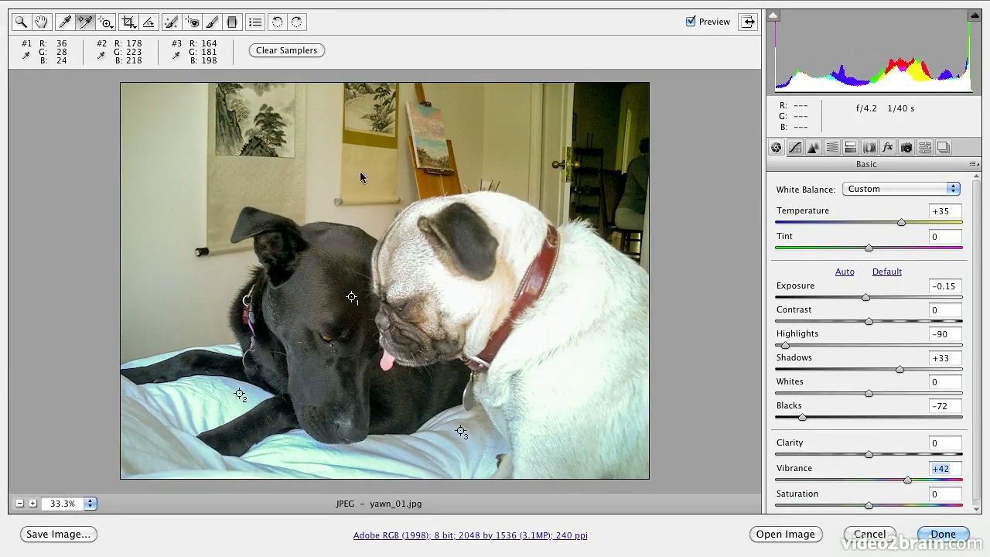
left_click(707, 24)
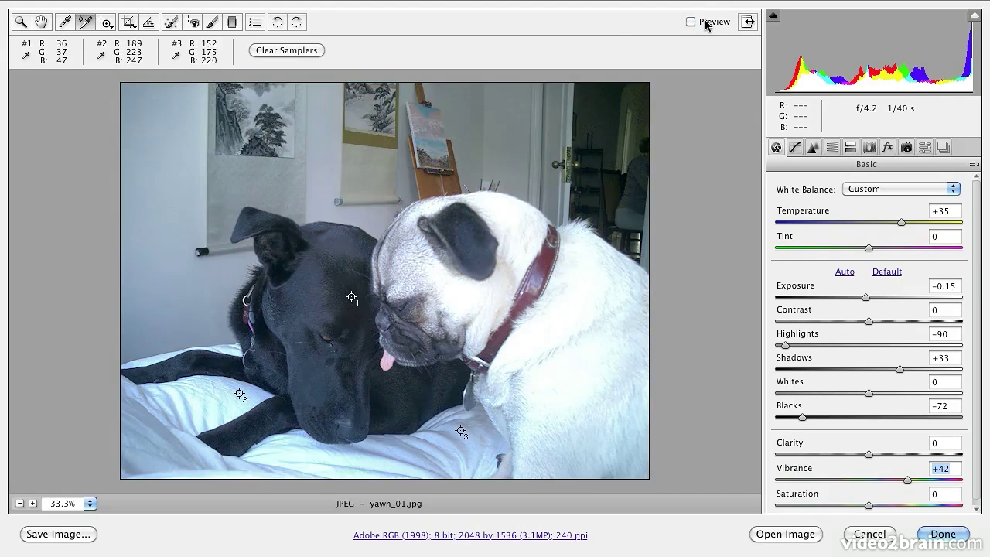
left_click(707, 24)
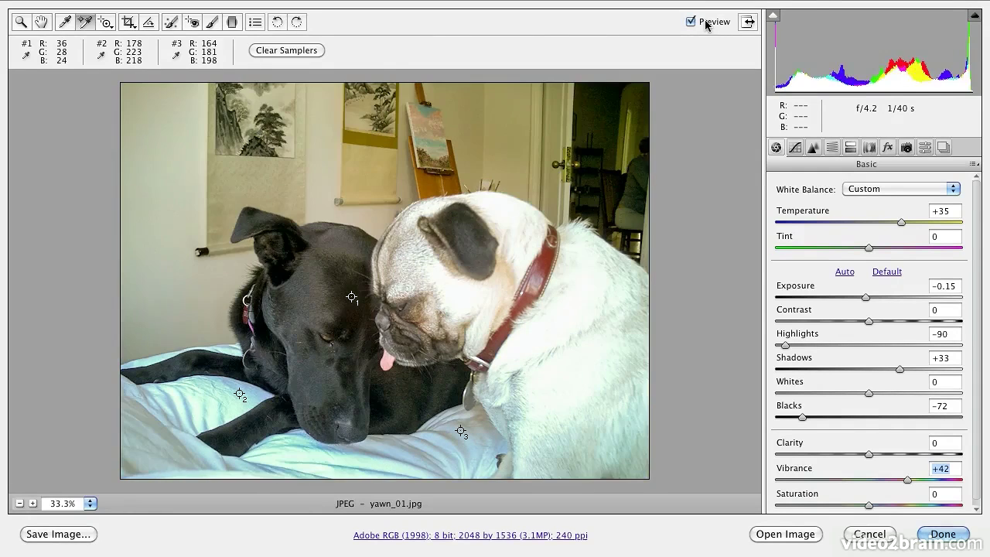
left_click(707, 24)
left_click(939, 537)
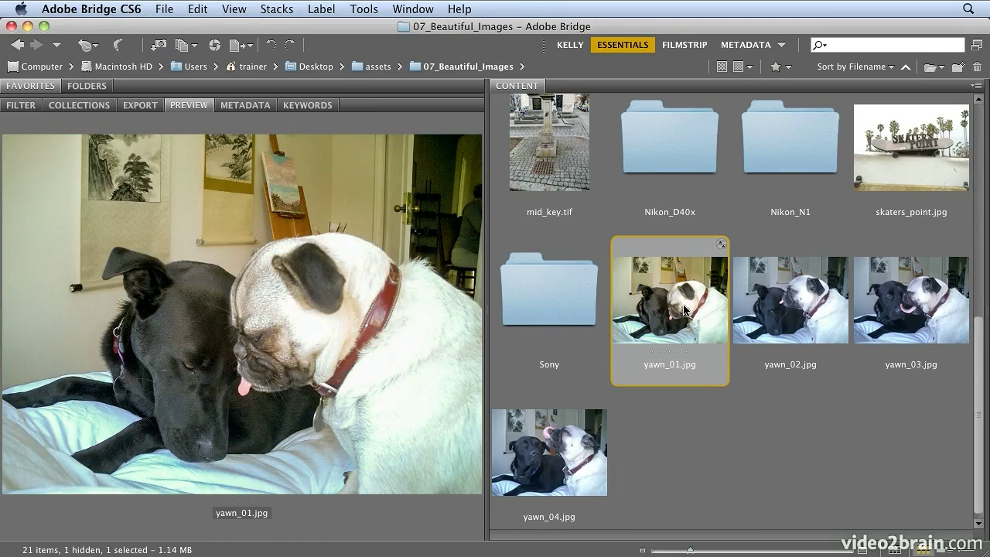
Step: Copy the Camera Raw settings from yawn_01.jpg
left_click(201, 11)
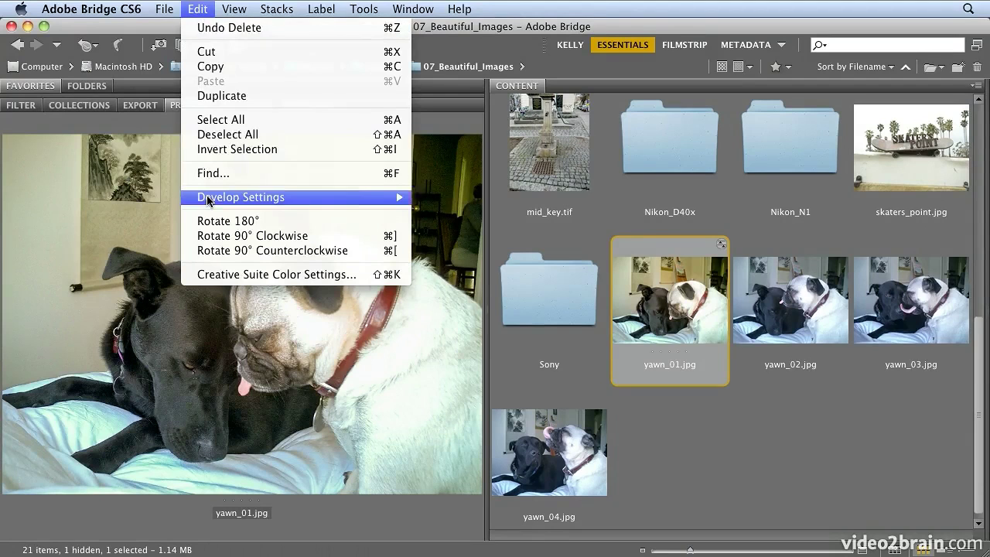
mouse_move(208, 200)
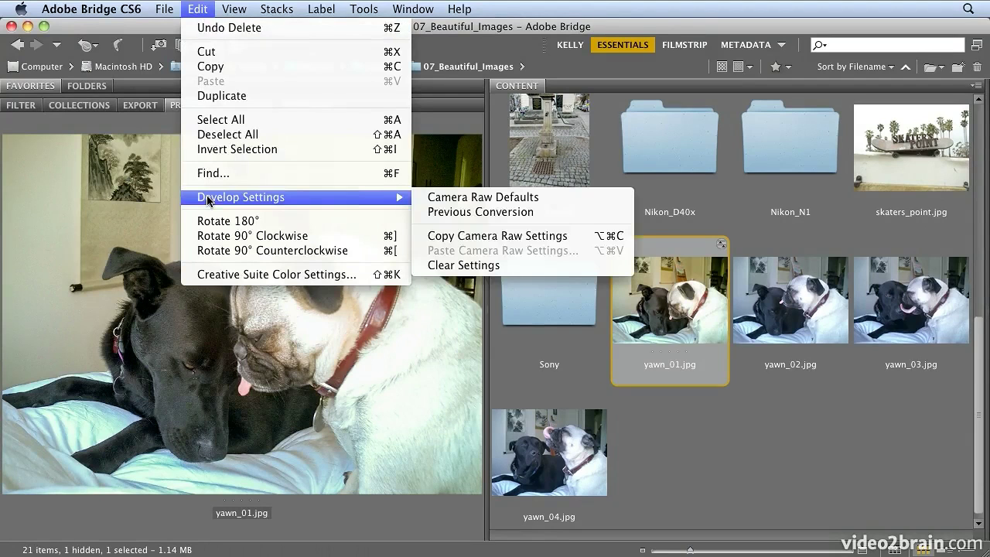
left_click(477, 243)
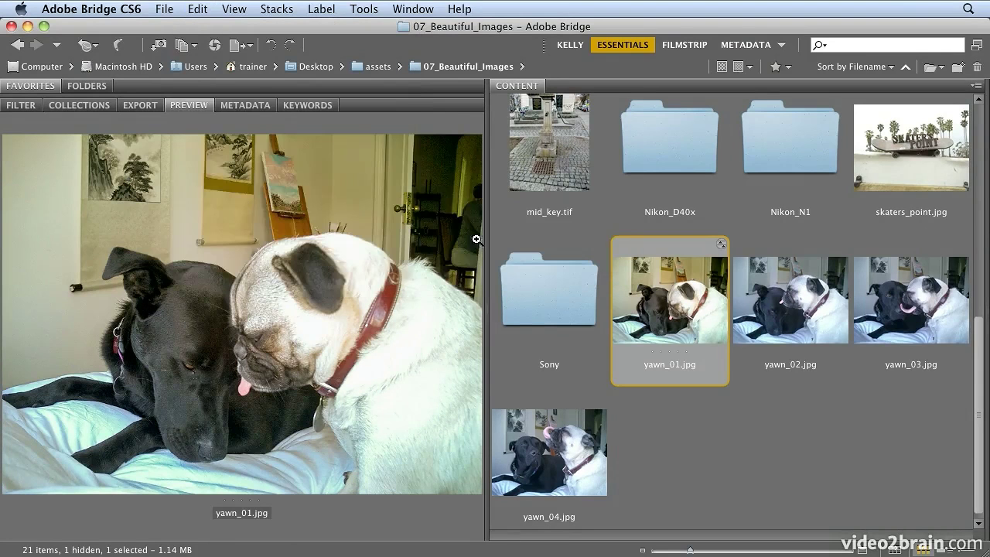
Step: Paste the copied Camera Raw settings onto yawn_02.jpg, yawn_03.jpg and yawn_04.jpg
left_click(810, 310)
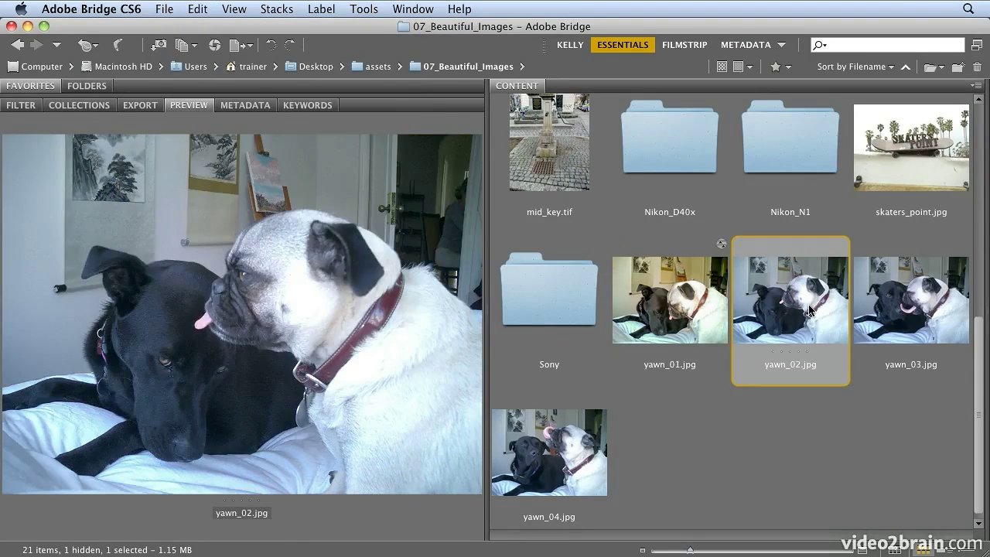
left_click(553, 434, "shift")
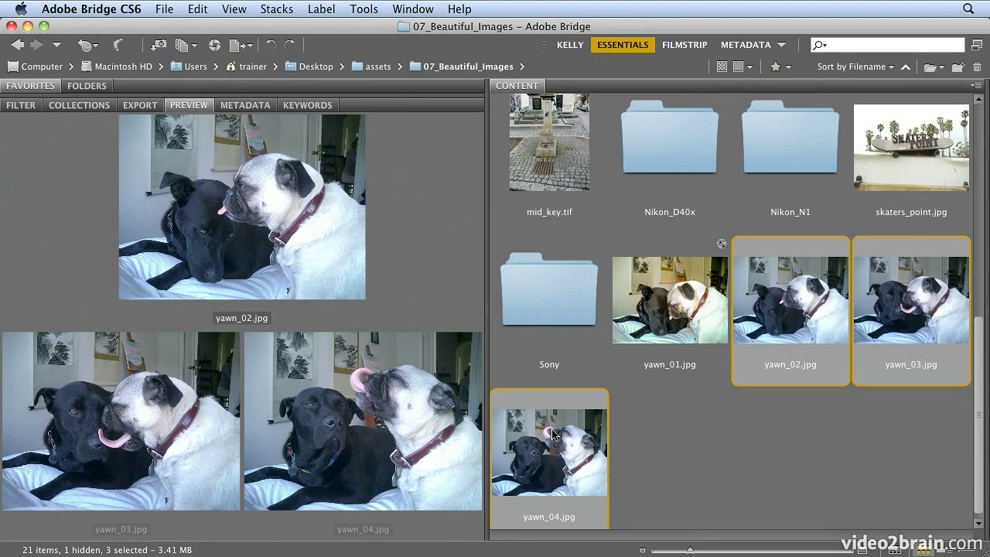
left_click(193, 11)
mouse_move(266, 199)
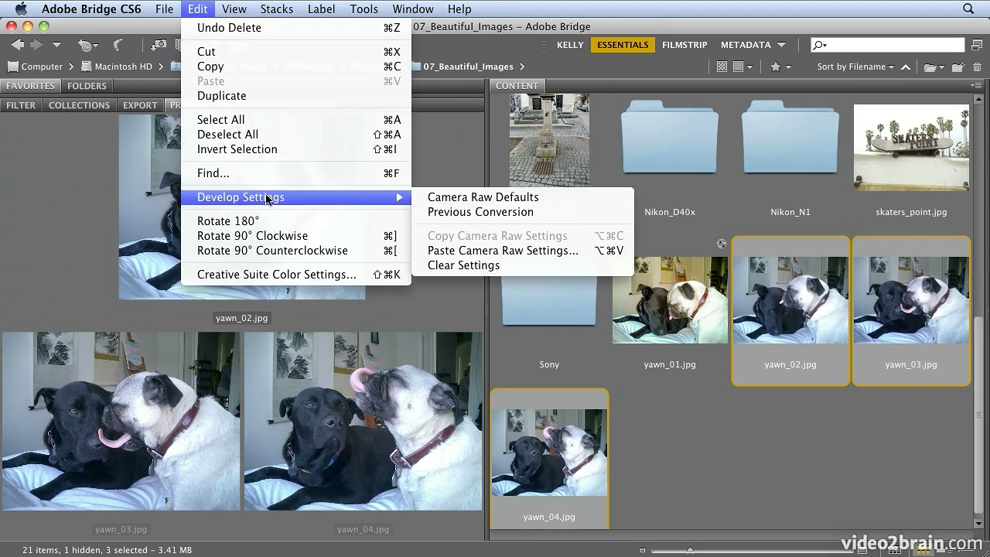
left_click(570, 250)
left_click(627, 58)
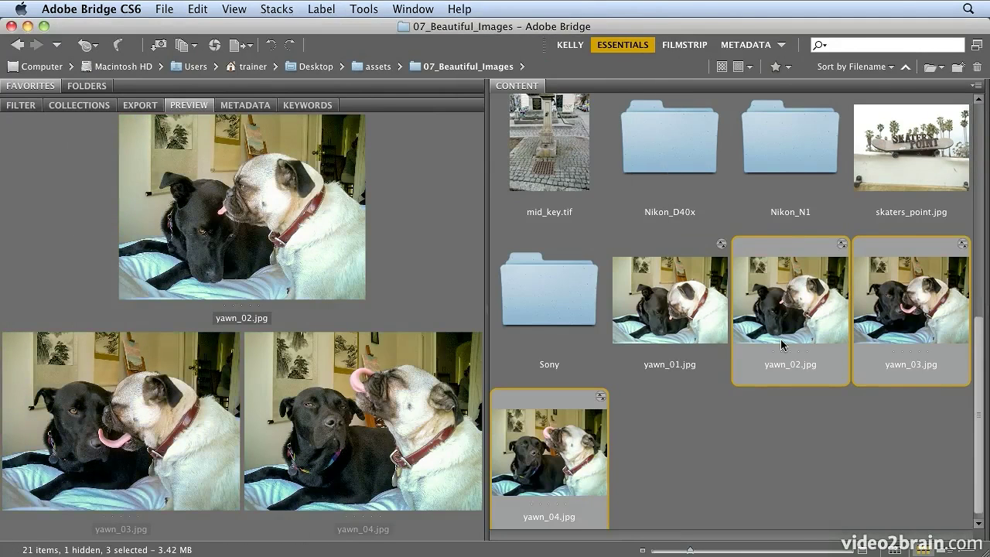
Step: Preview yawn_01.jpg through yawn_04.jpg one by one to review their color correction
left_click(664, 305)
left_click(805, 313)
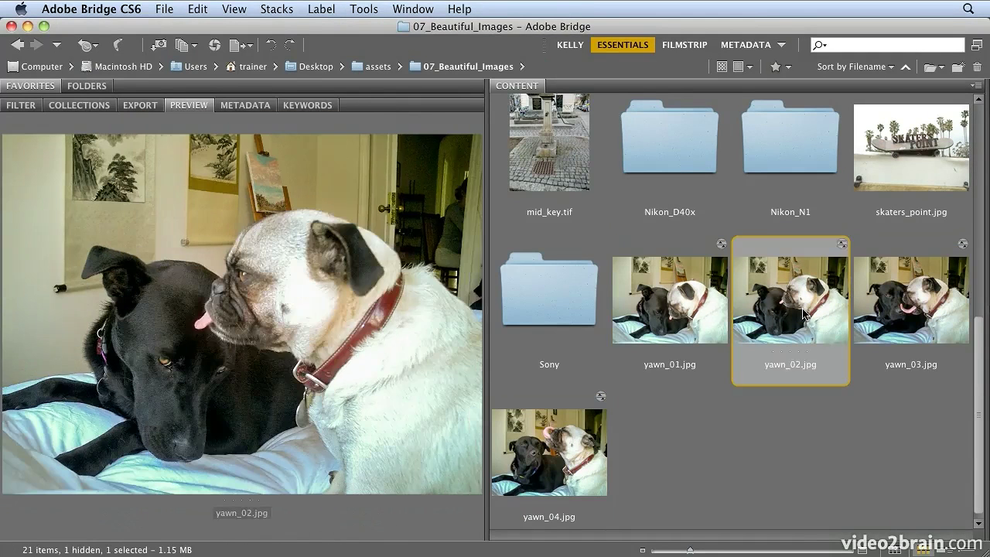
left_click(875, 315)
left_click(604, 456)
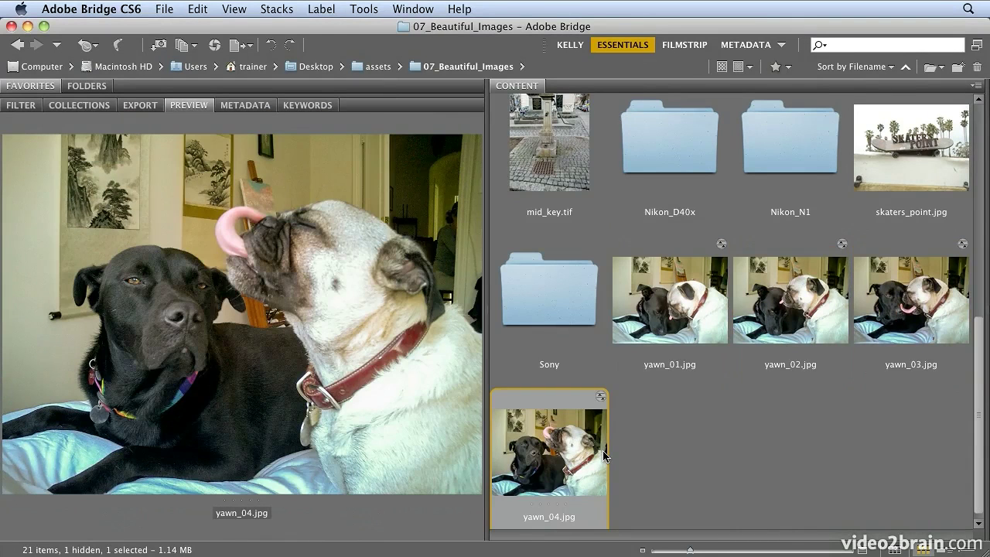
Step: Open yawn_04.jpg in Camera Raw, set its Temperature to +30, and return to Bridge with the change applied
double_click(604, 457)
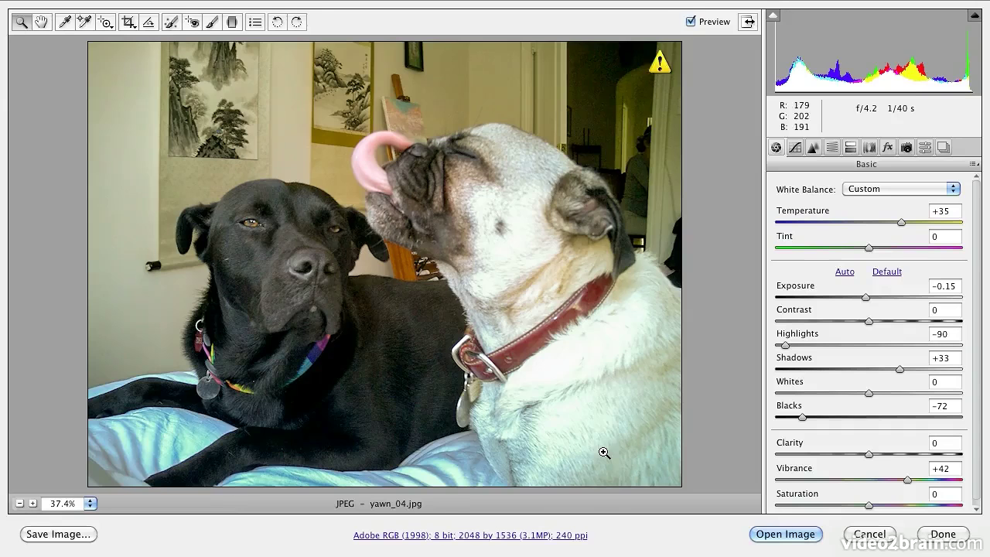
left_click(899, 223)
left_click_drag(900, 223, 894, 225)
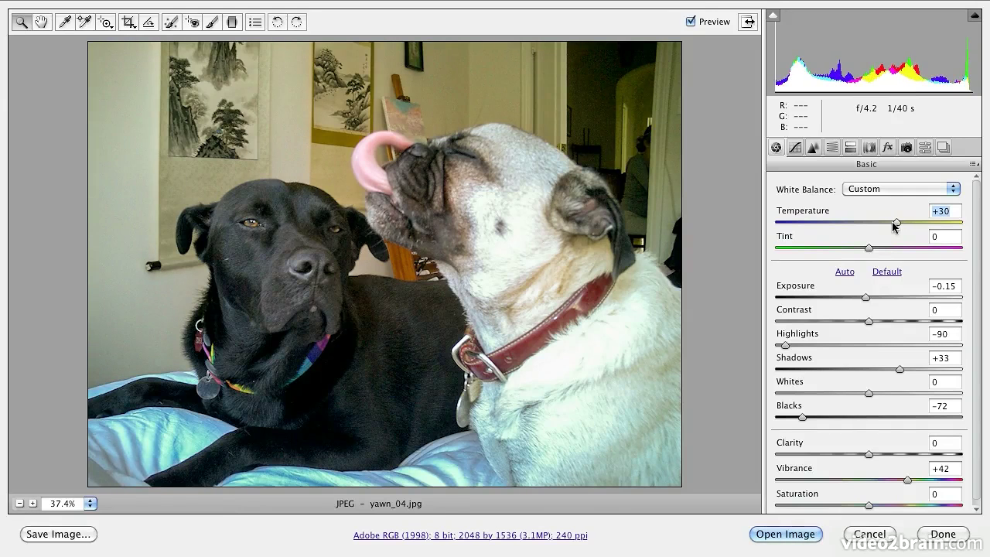
left_click(941, 533)
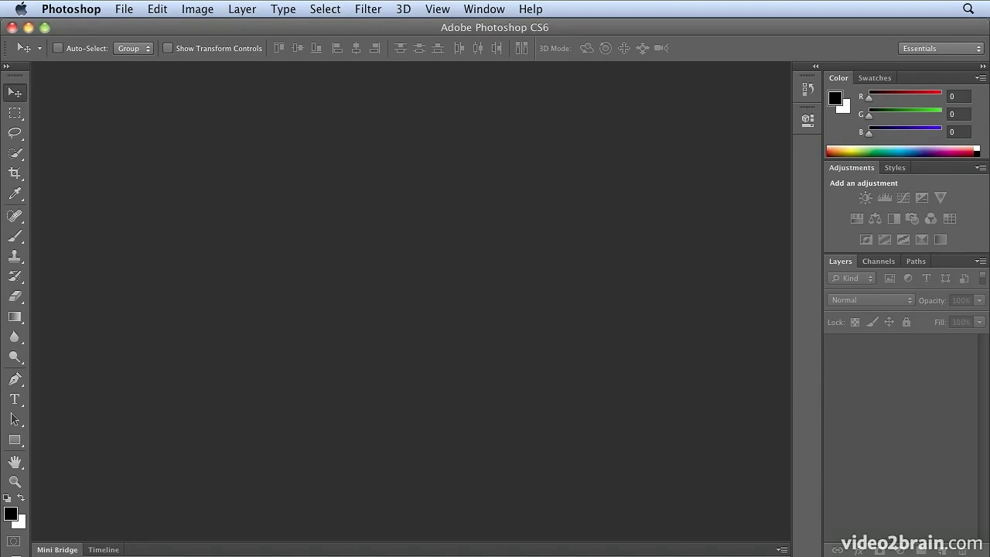
key("super+Tab")
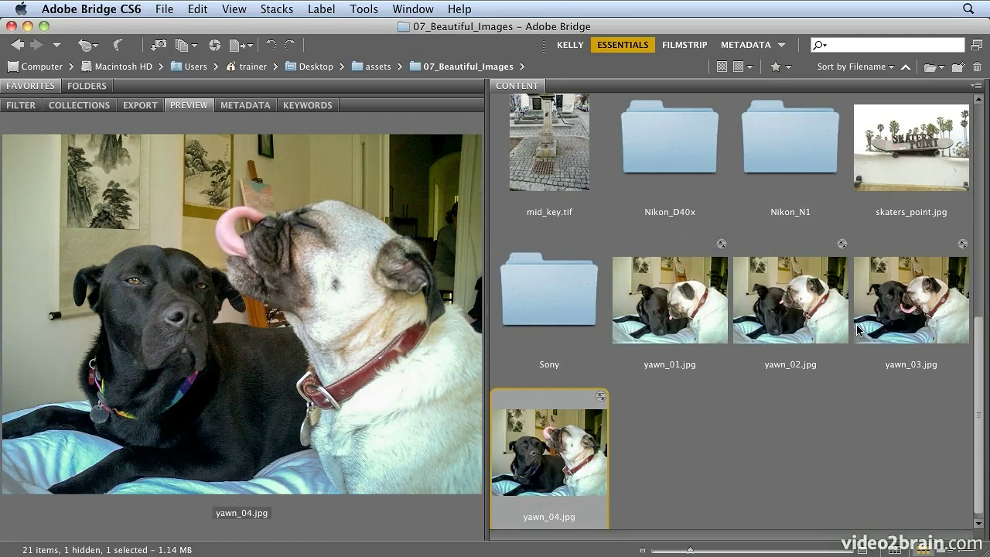
Step: Open skaters_point.jpg in Camera Raw from Bridge and cancel without editing it
left_click(917, 158)
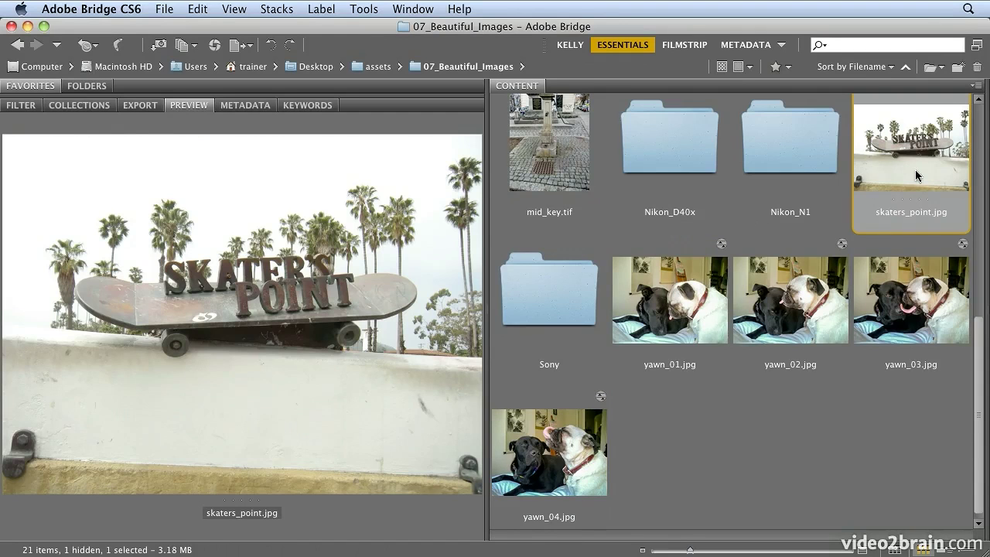
left_click(154, 11)
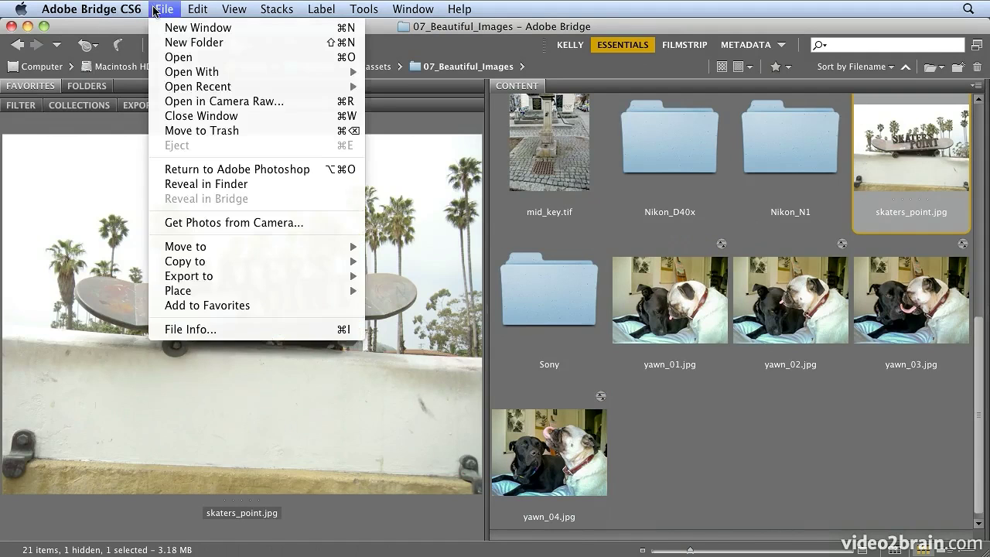
left_click(198, 102)
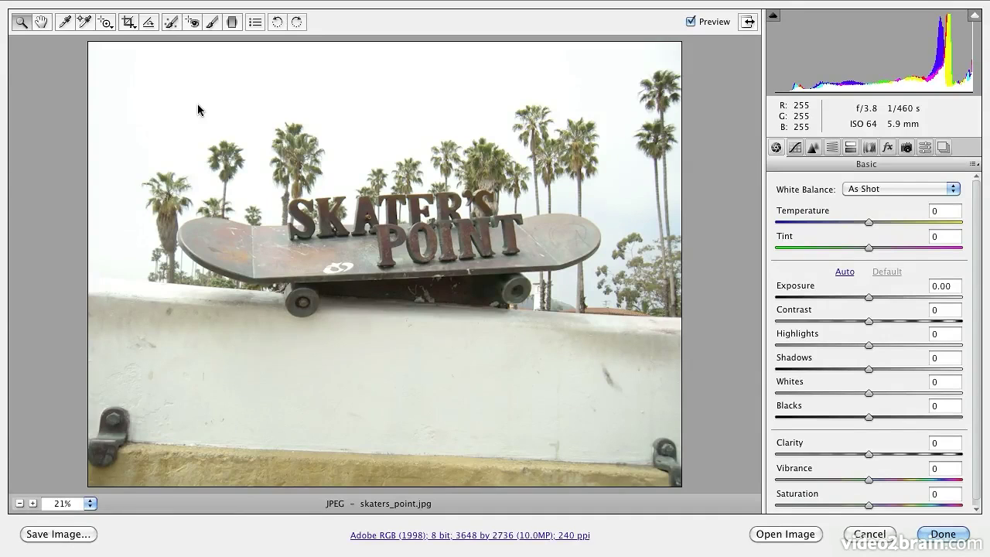
left_click(870, 534)
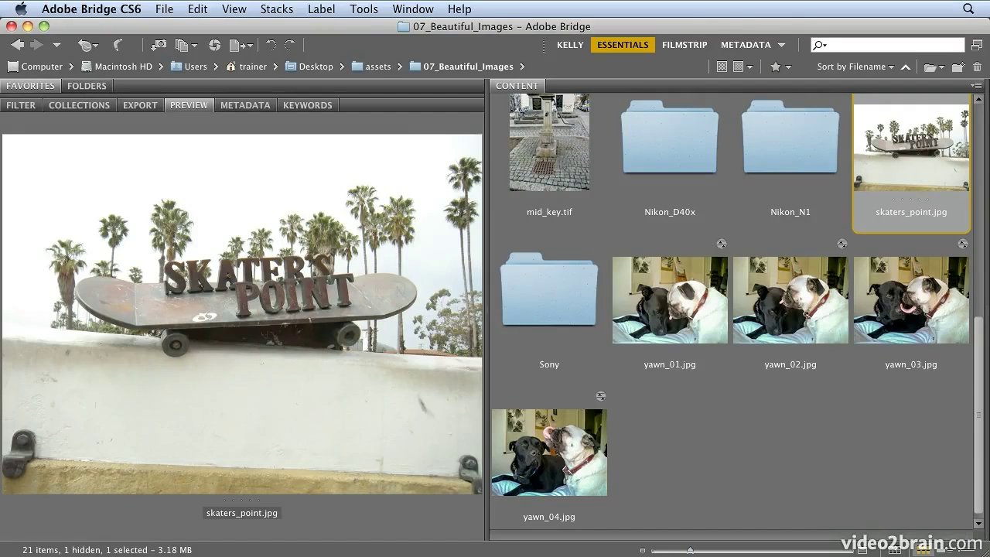